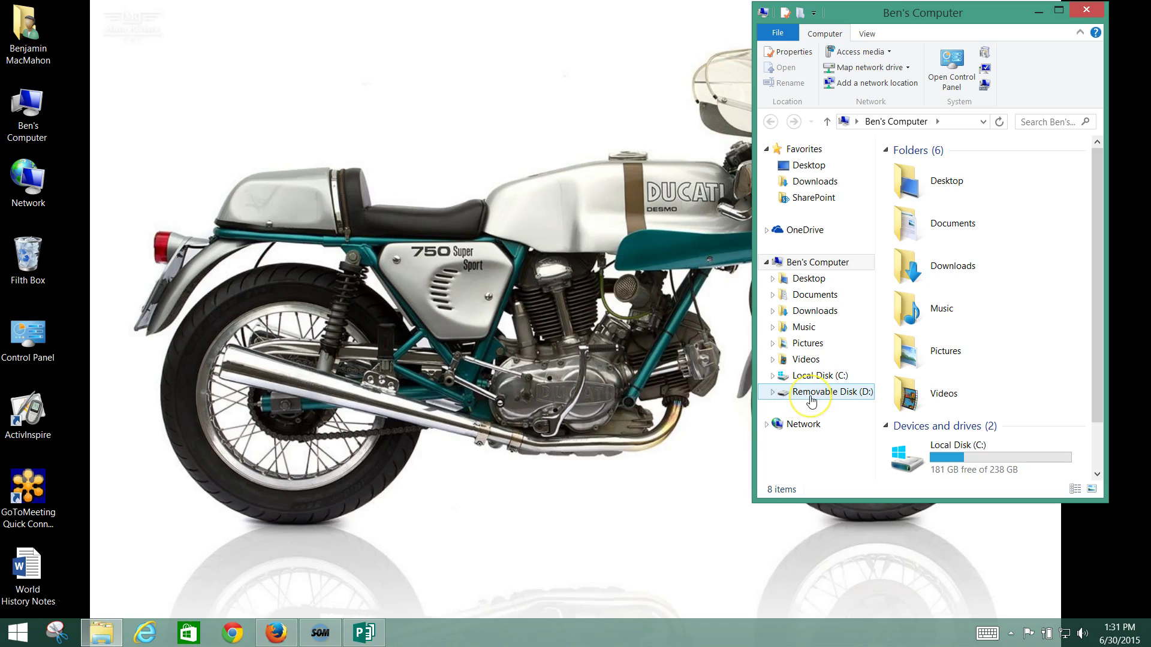
Step: Rename Removable Disk (D:) to FLASH GORDO and open the drive
{"action": "right_click", "coordinate": [811, 398]}
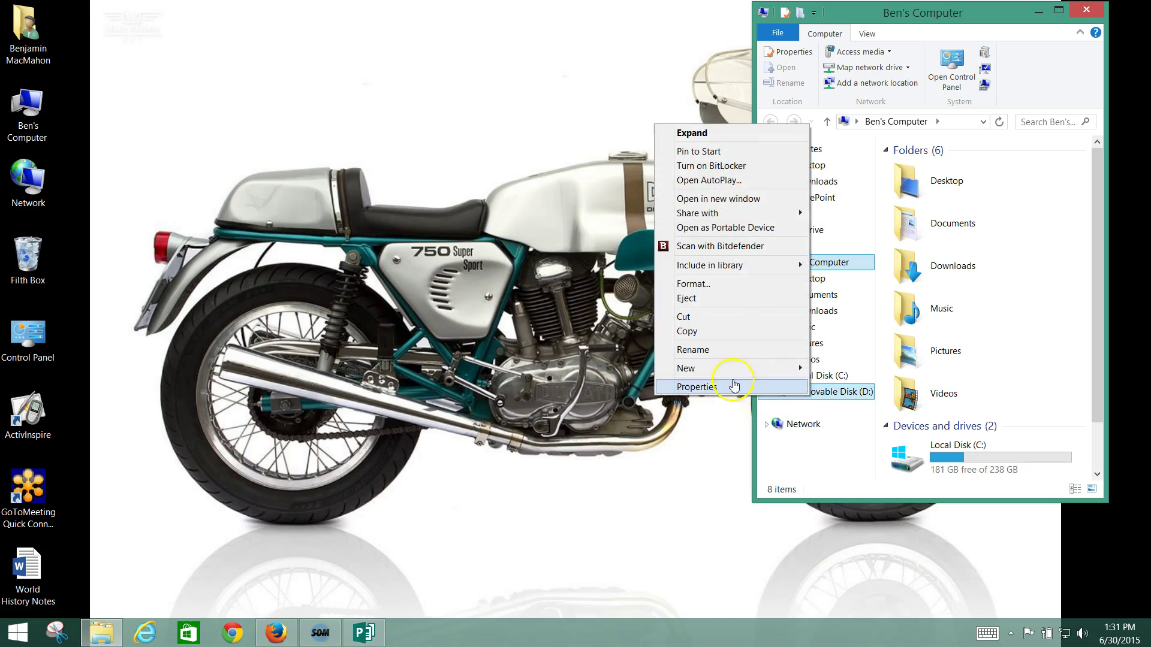
{"action": "left_click", "coordinate": [723, 354]}
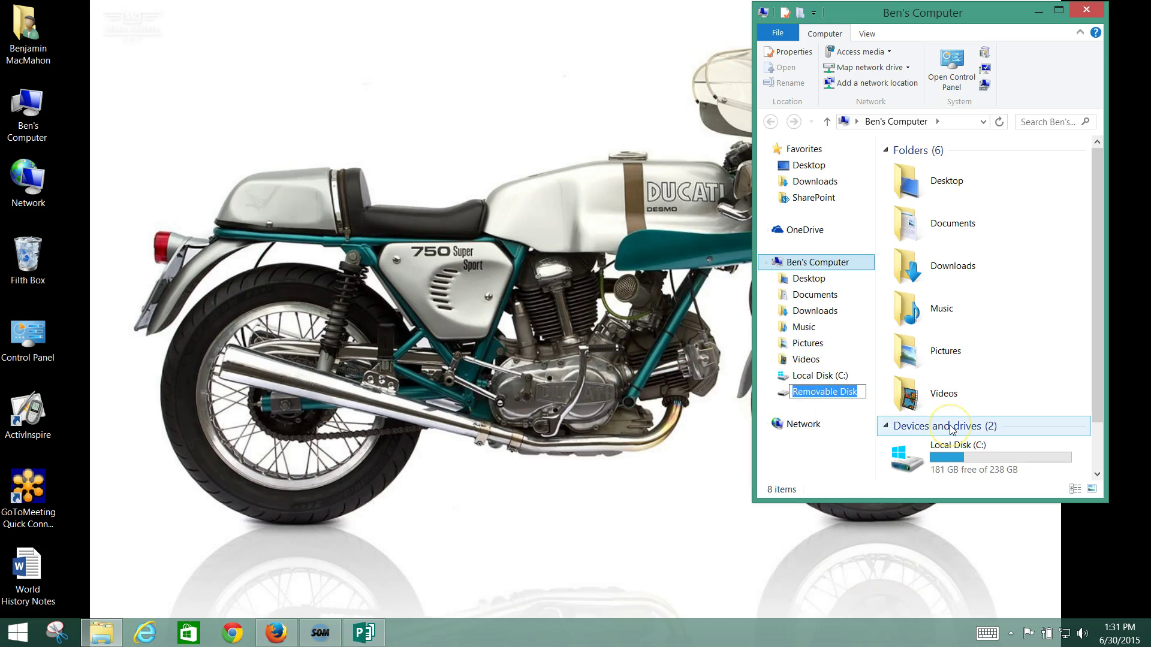
{"action": "key", "text": "BackSpace"}
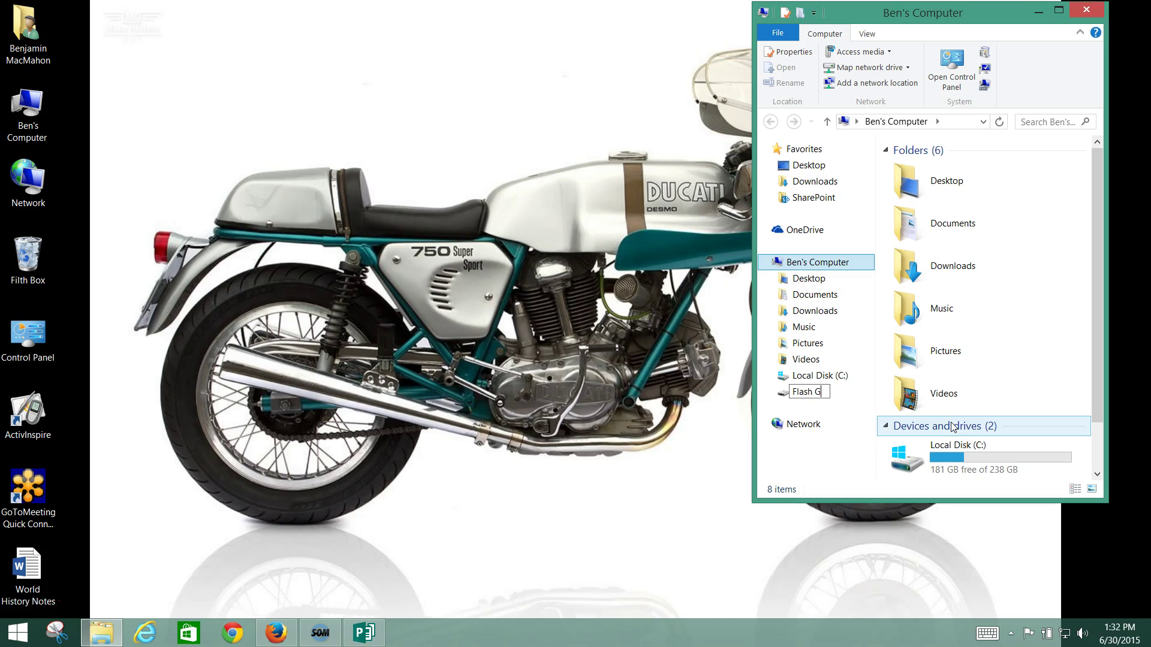
{"action": "key", "text": "Return"}
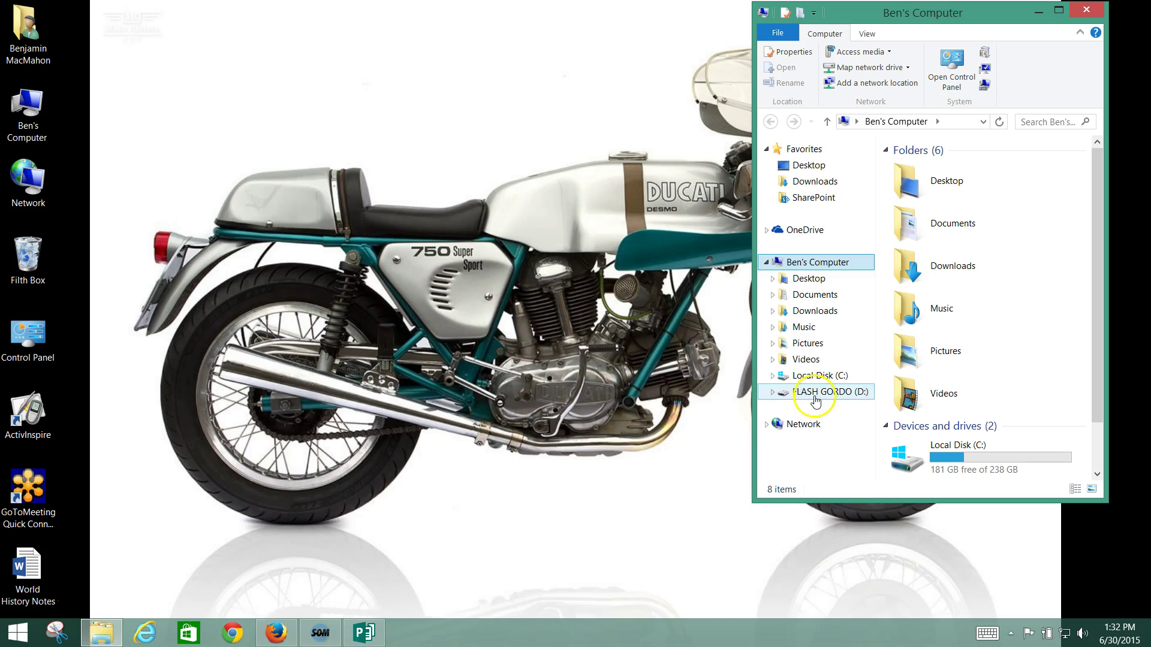
{"action": "left_click", "coordinate": [795, 398]}
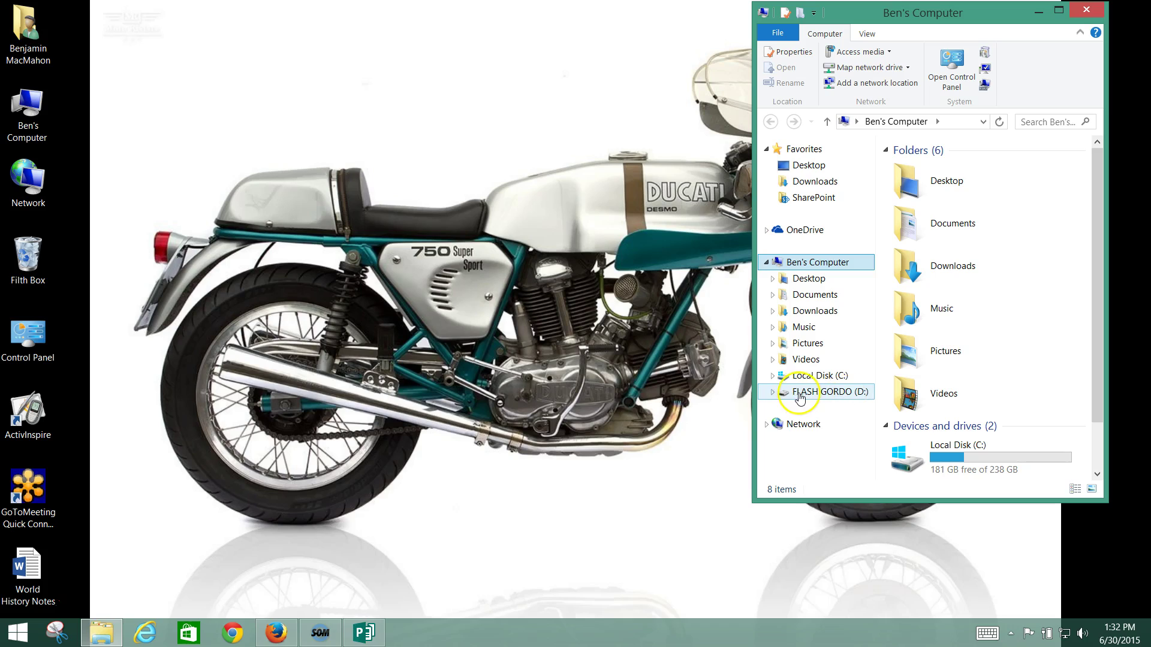
Step: Maximize the window and permanently delete the Word Projects folder
{"action": "left_click", "coordinate": [1059, 10]}
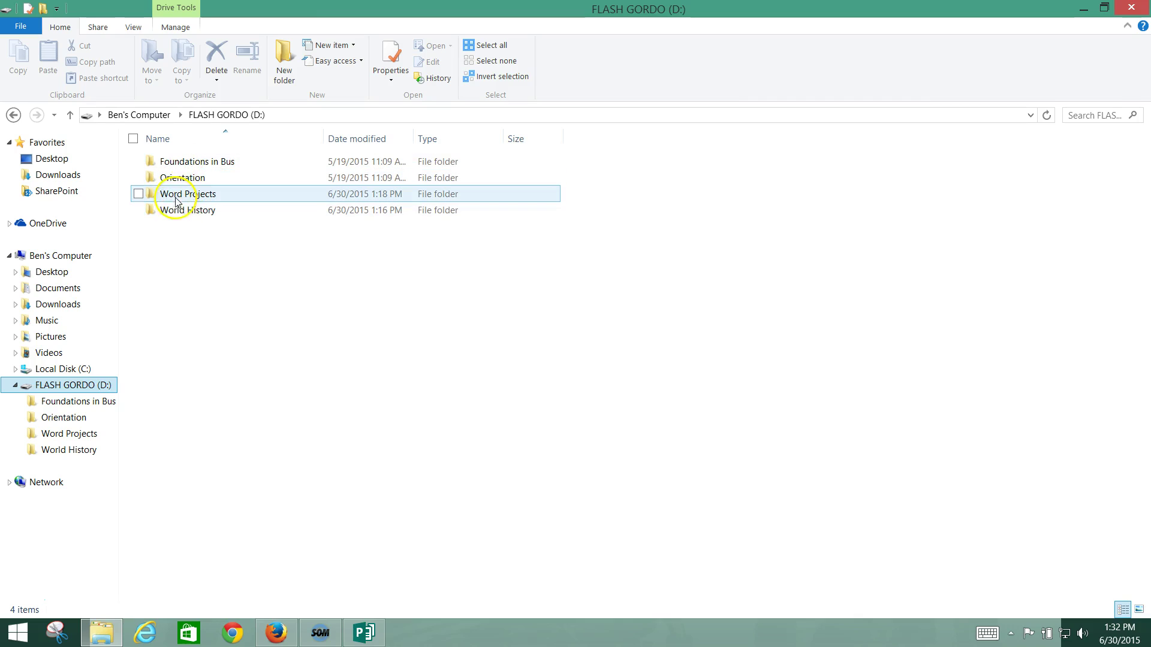
{"action": "mouse_move", "coordinate": [183, 216]}
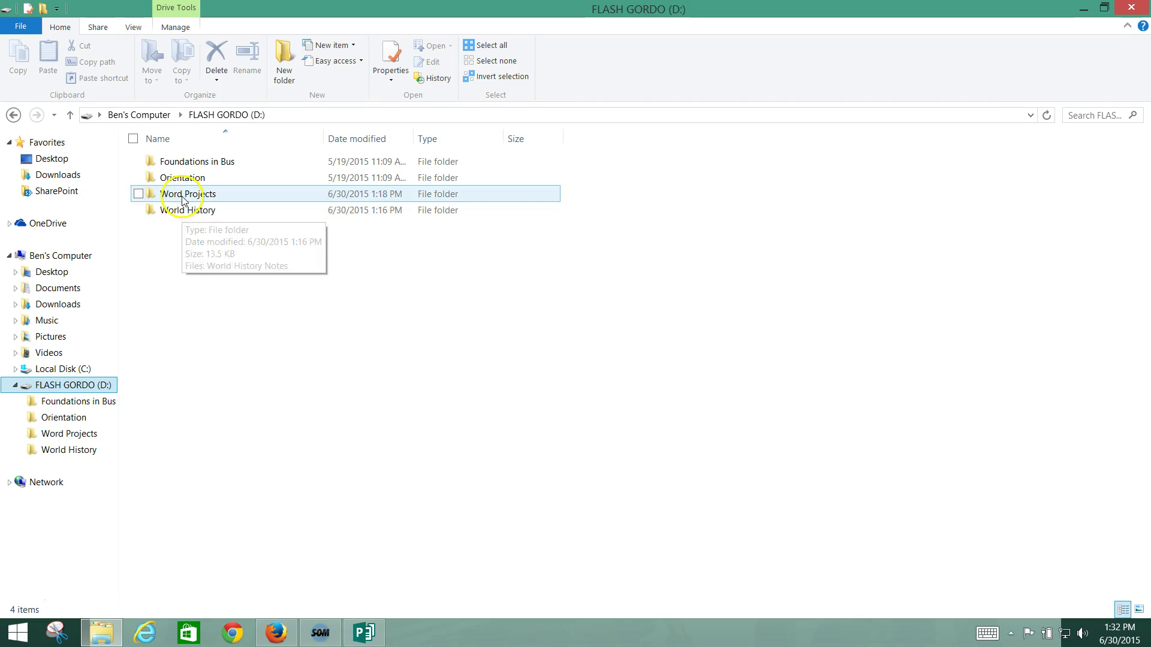
{"action": "right_click", "coordinate": [180, 199]}
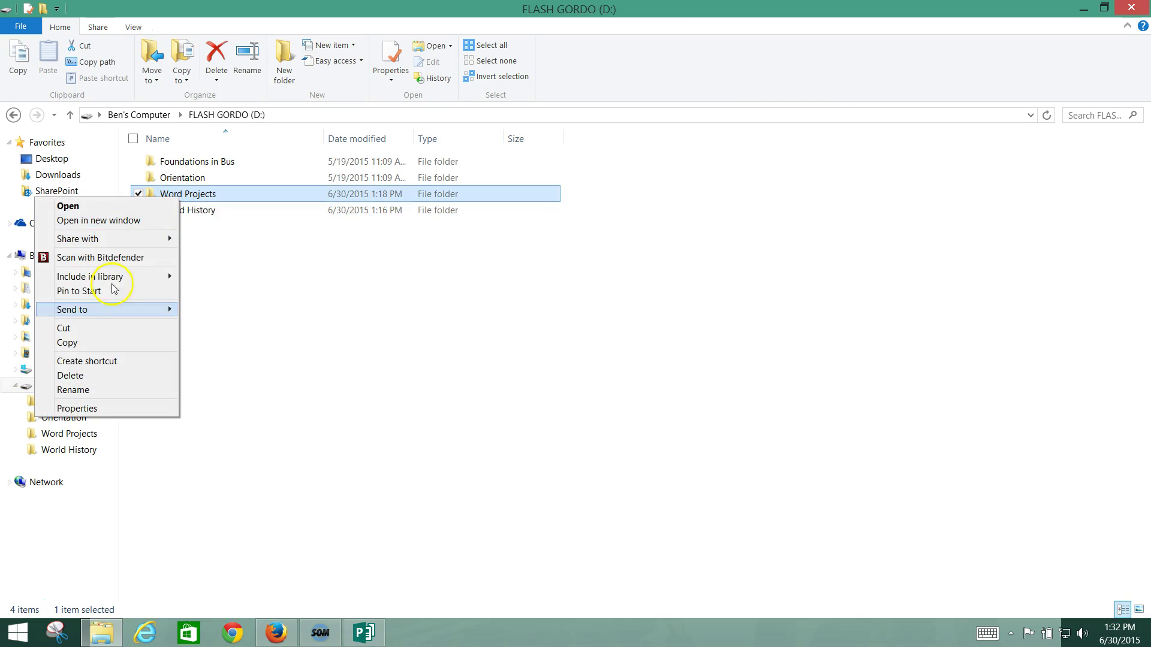
{"action": "left_click", "coordinate": [103, 390]}
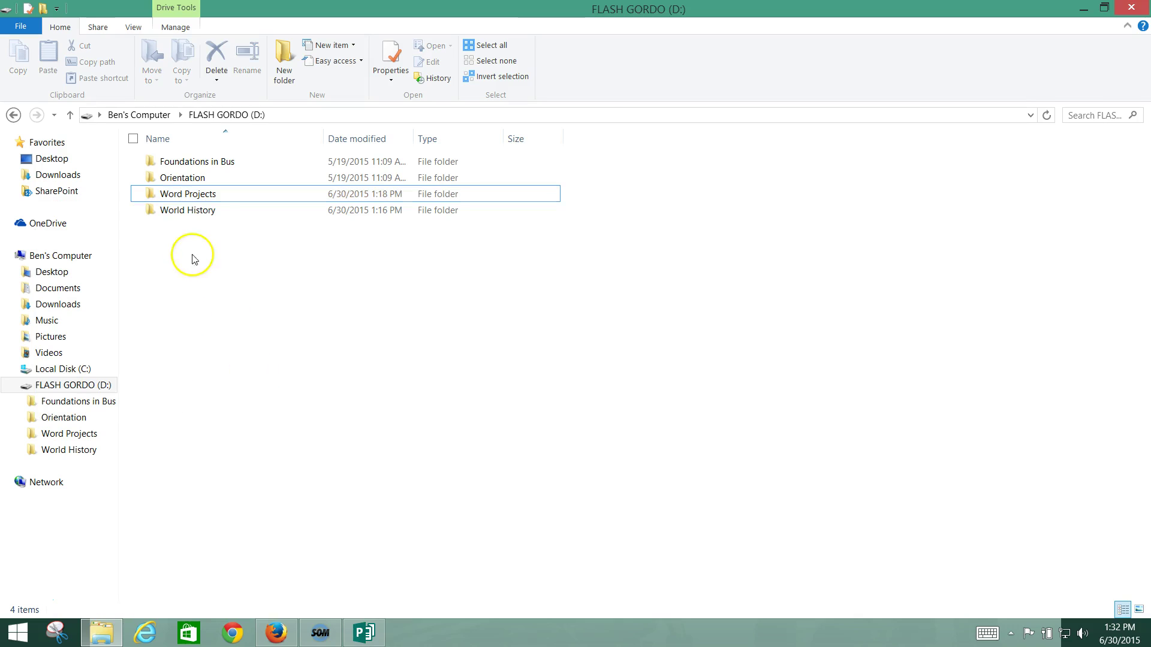
{"action": "right_click", "coordinate": [196, 198]}
{"action": "left_click", "coordinate": [99, 372]}
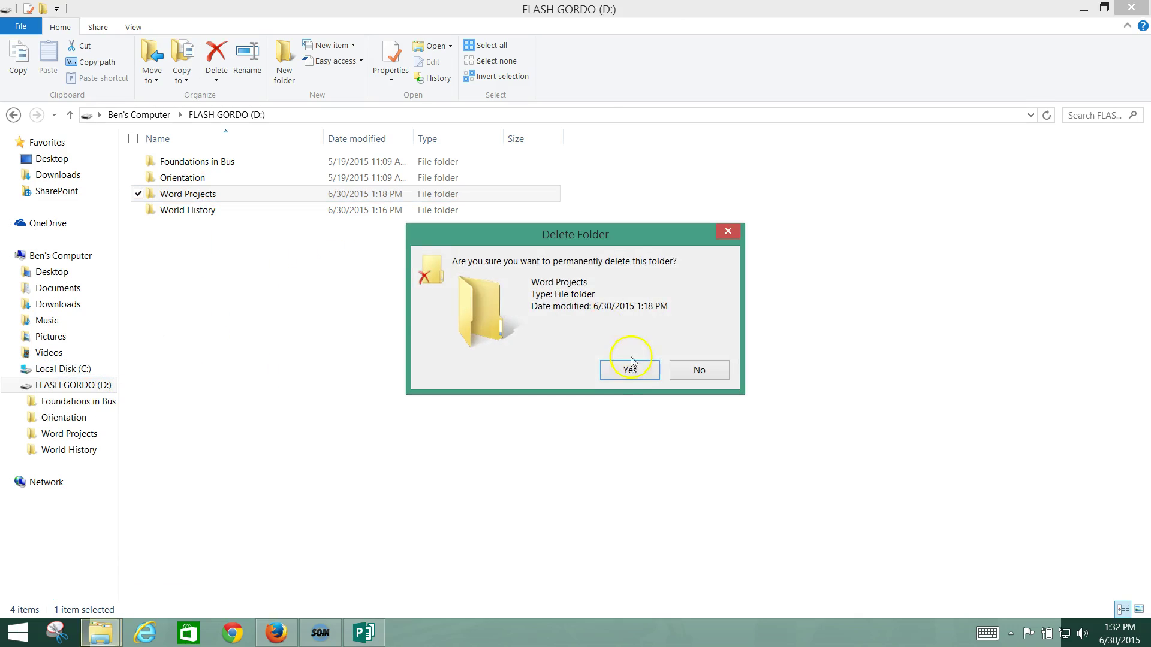
{"action": "left_click", "coordinate": [629, 372]}
Step: Permanently delete the World History folder, then restore the window size
{"action": "left_click", "coordinate": [180, 197]}
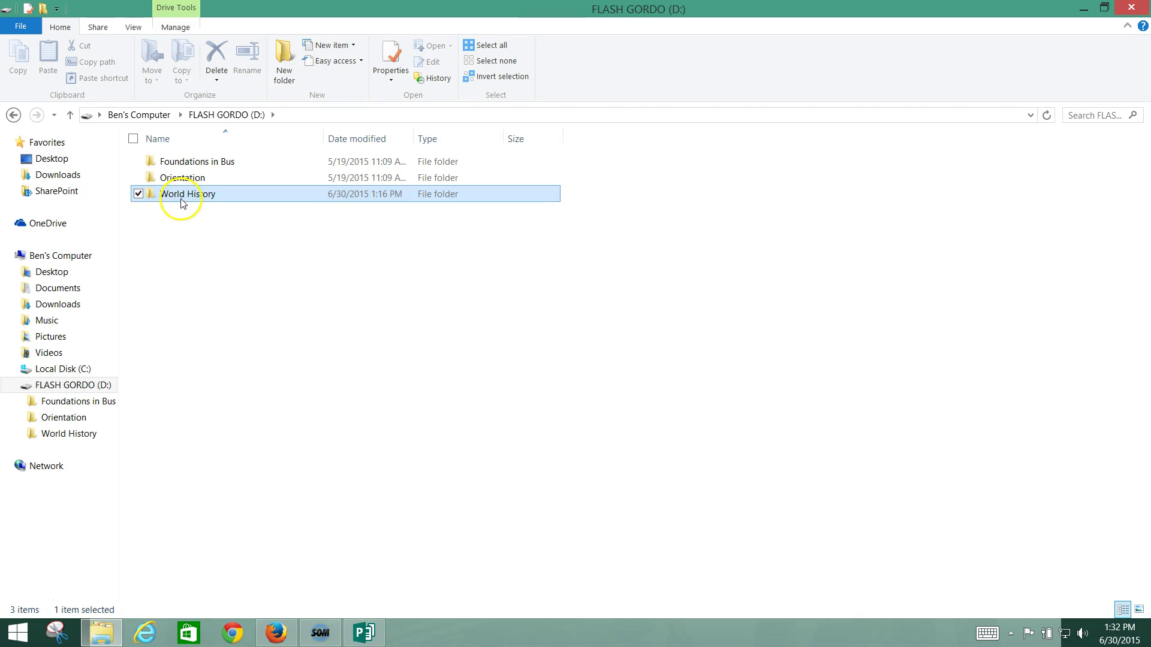
{"action": "right_click", "coordinate": [163, 197]}
{"action": "left_click", "coordinate": [91, 376]}
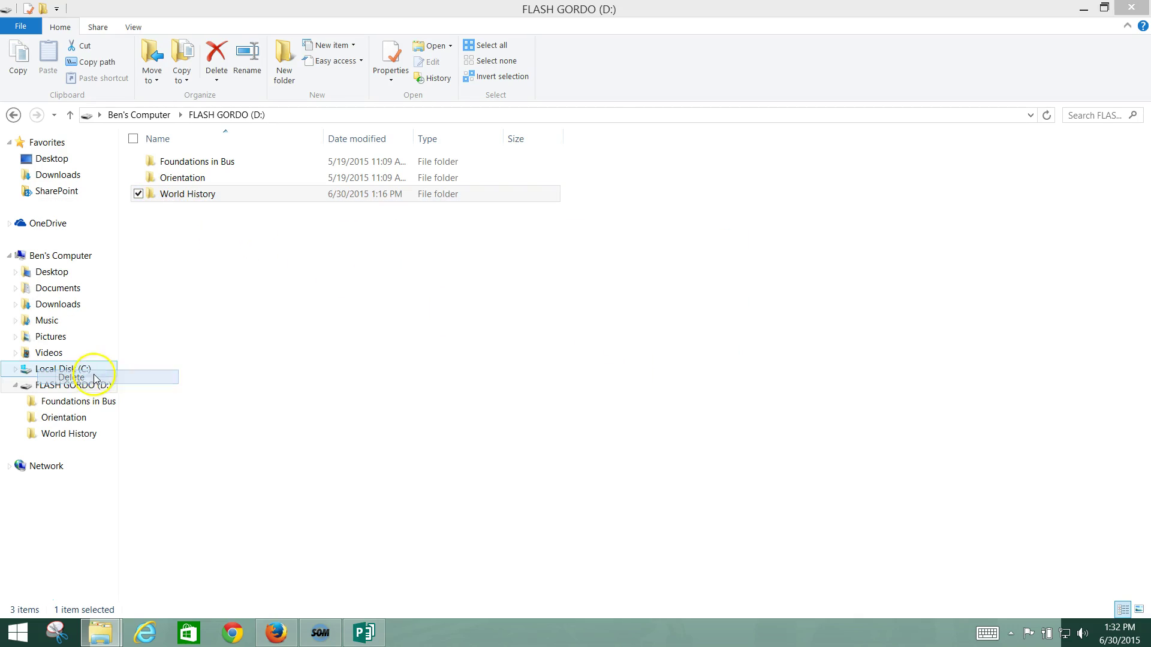
{"action": "left_click", "coordinate": [630, 368]}
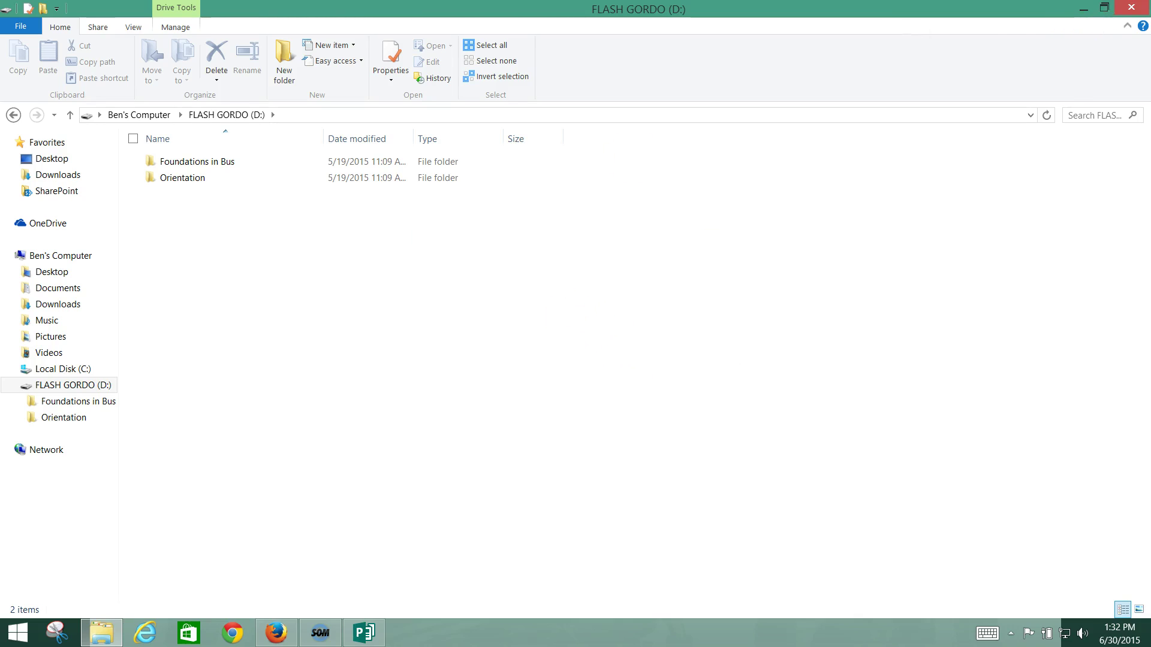
{"action": "left_click", "coordinate": [1104, 7]}
Step: Drag the World History Notes desktop icon into FLASH GORDO (D:) to copy it there
{"action": "left_click", "coordinate": [934, 13]}
{"action": "left_click_drag", "start_coordinate": [934, 13], "coordinate": [634, 60]}
{"action": "left_click_drag", "start_coordinate": [27, 569], "coordinate": [215, 249]}
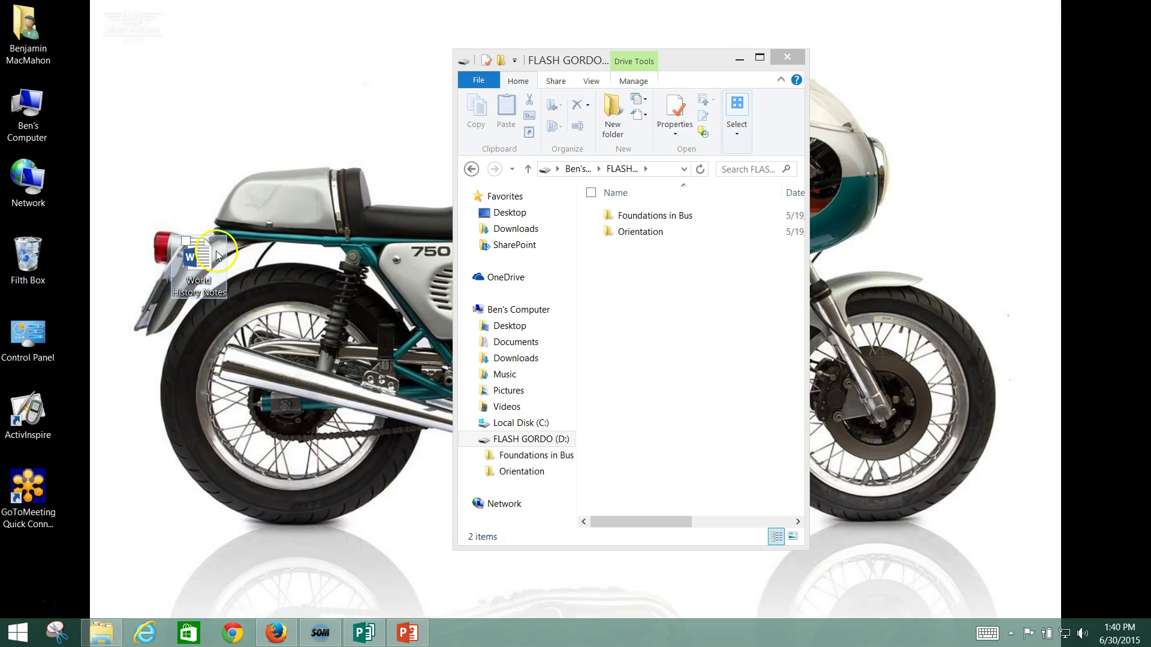
{"action": "left_click_drag", "start_coordinate": [211, 252], "coordinate": [637, 291]}
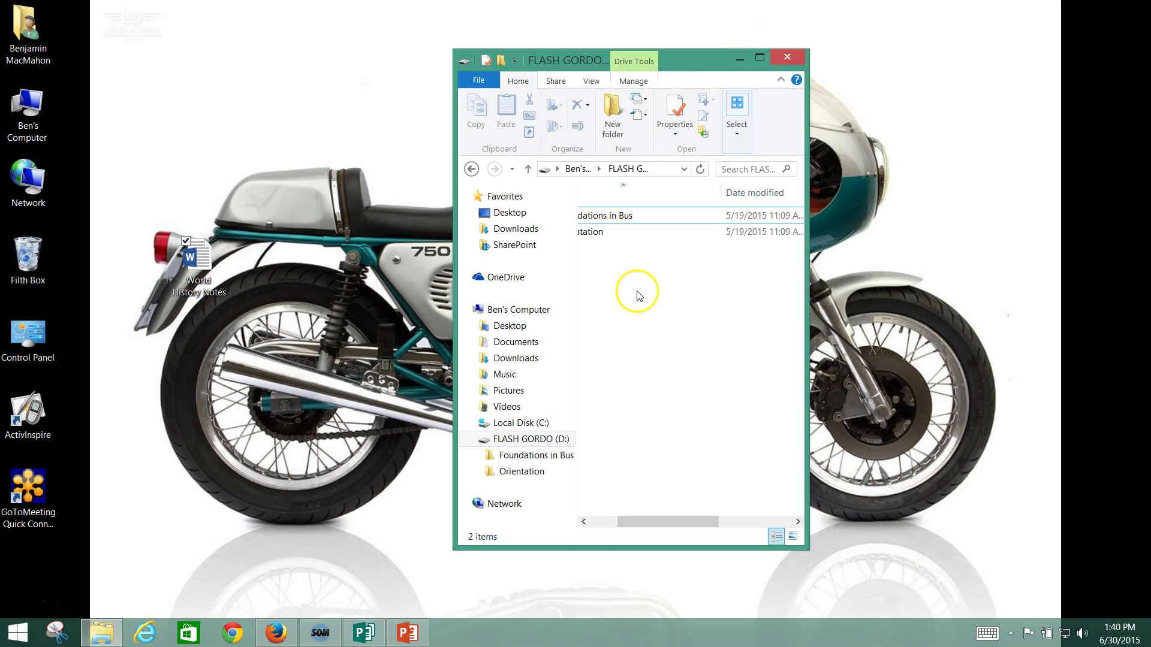
{"action": "left_click", "coordinate": [761, 57]}
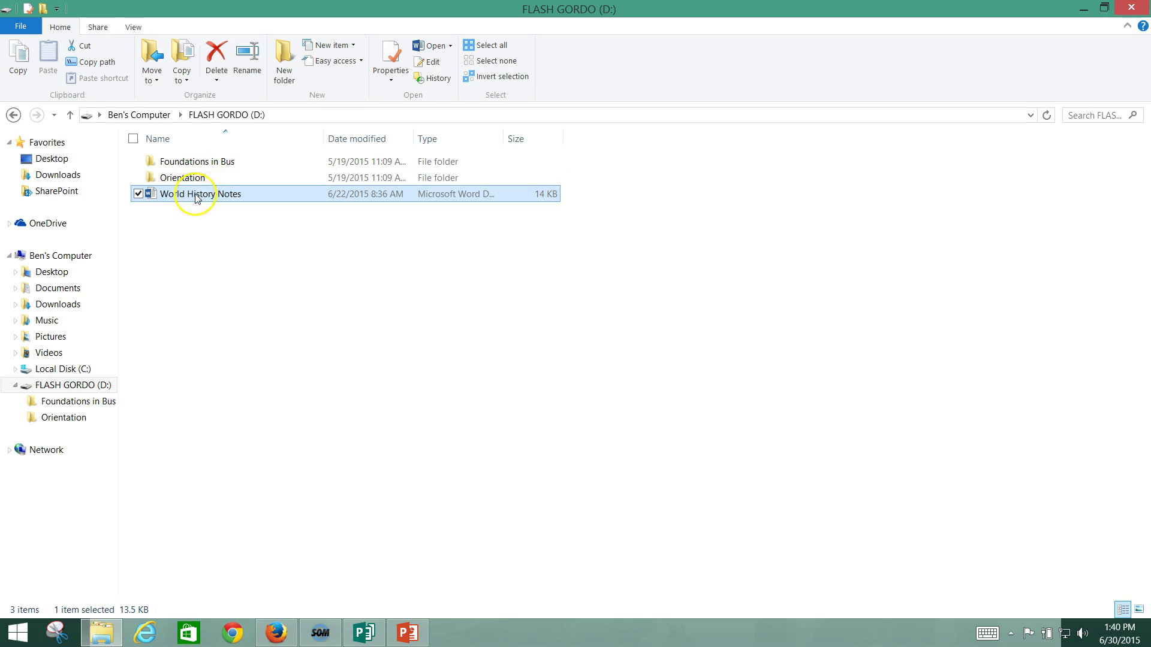
{"action": "left_click", "coordinate": [1104, 7]}
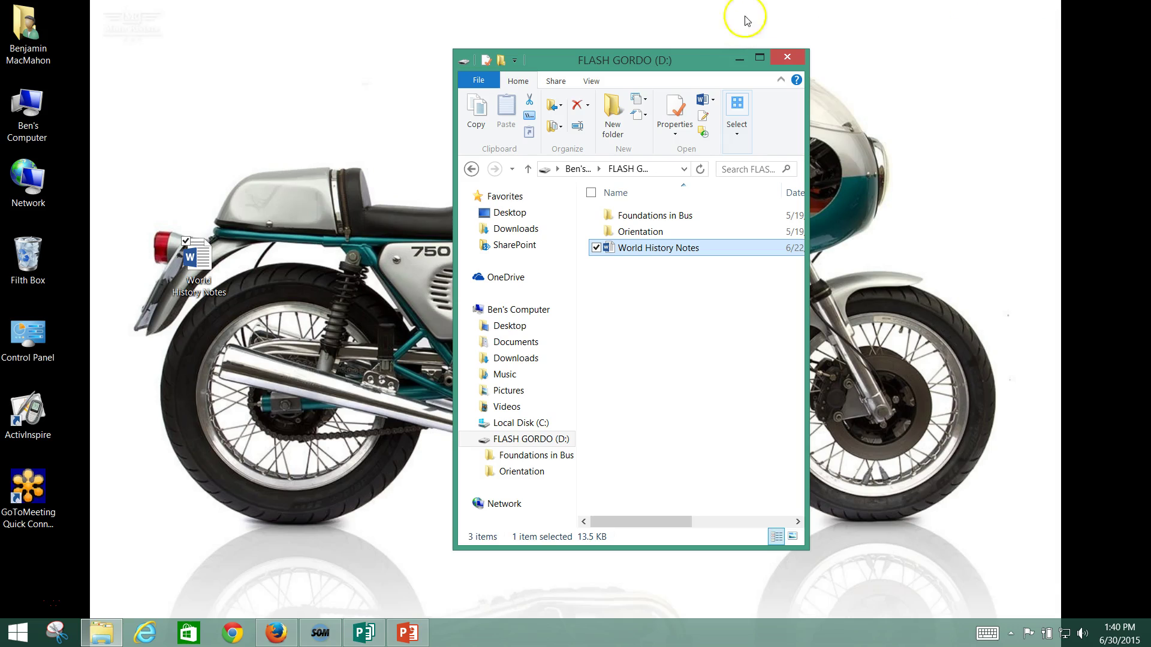
Step: Create a new folder named 'World history' on the FLASH GORDO drive
{"action": "left_click_drag", "start_coordinate": [650, 59], "coordinate": [752, 45]}
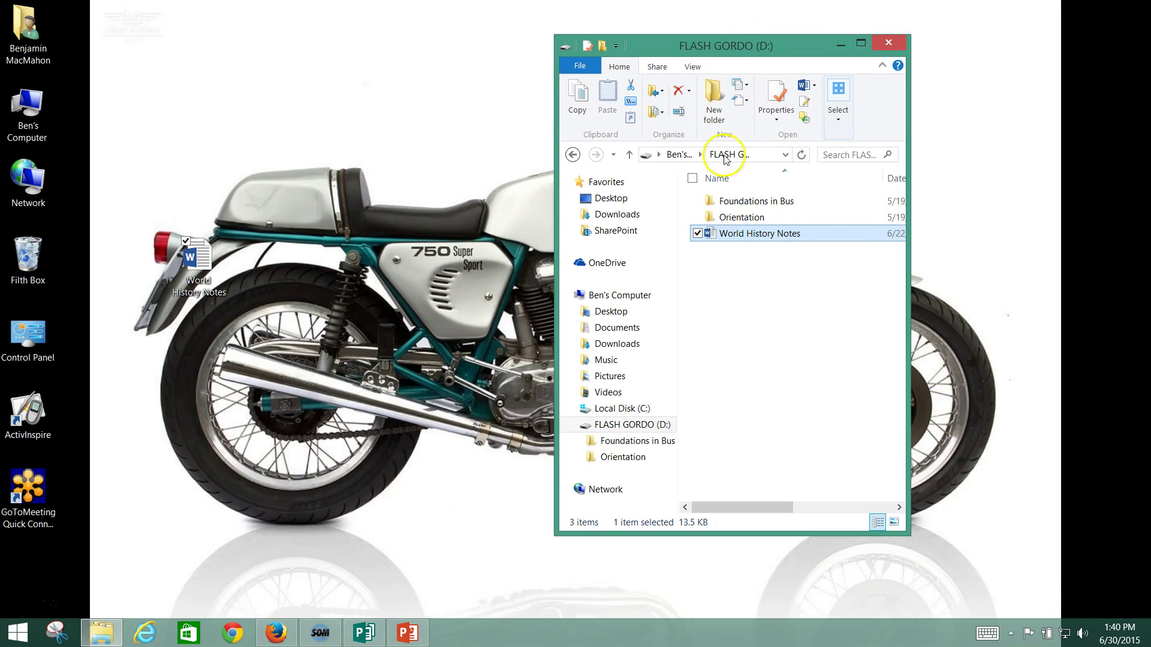
{"action": "right_click", "coordinate": [736, 283]}
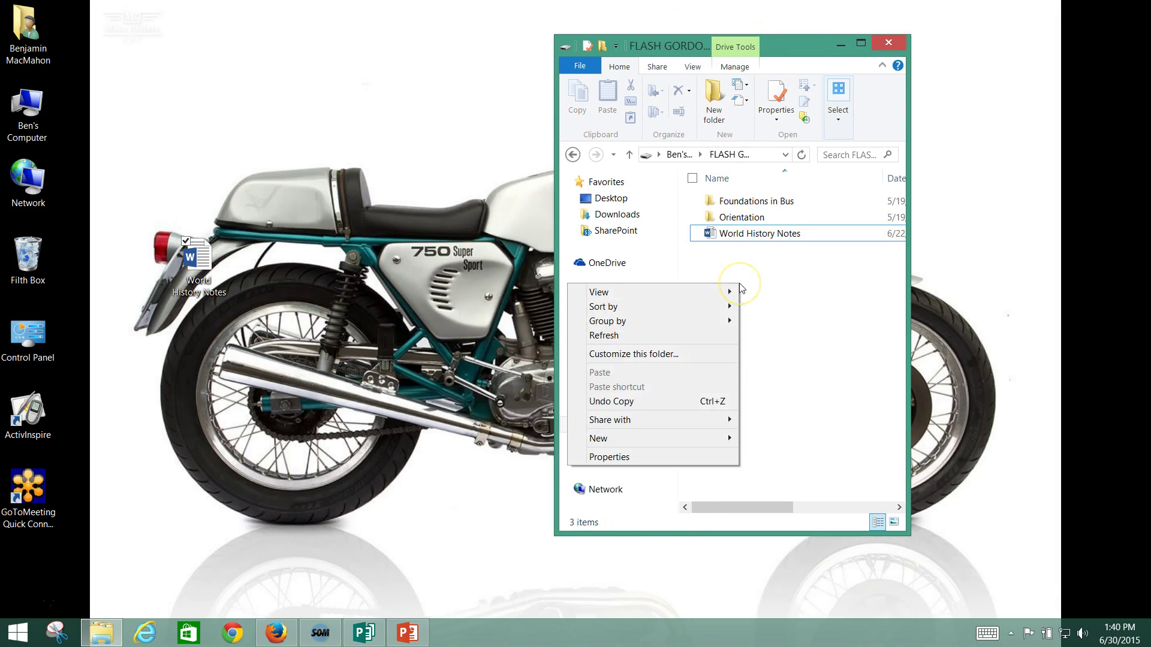
{"action": "mouse_move", "coordinate": [675, 437]}
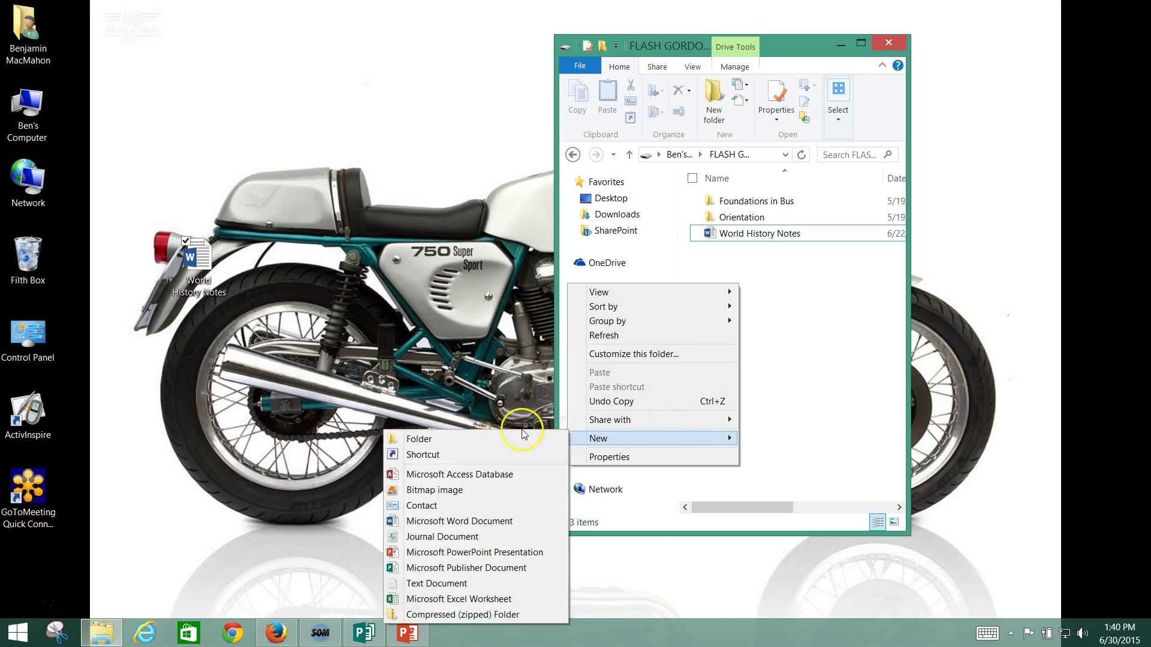
{"action": "left_click", "coordinate": [479, 438]}
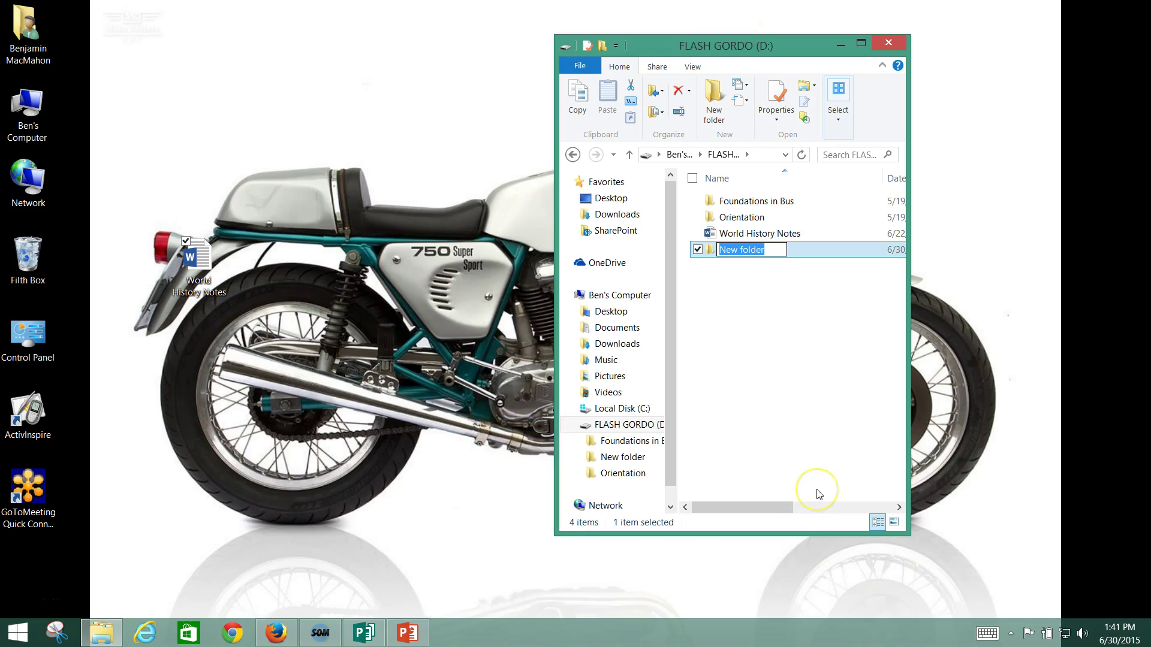
{"action": "key", "text": "BackSpace"}
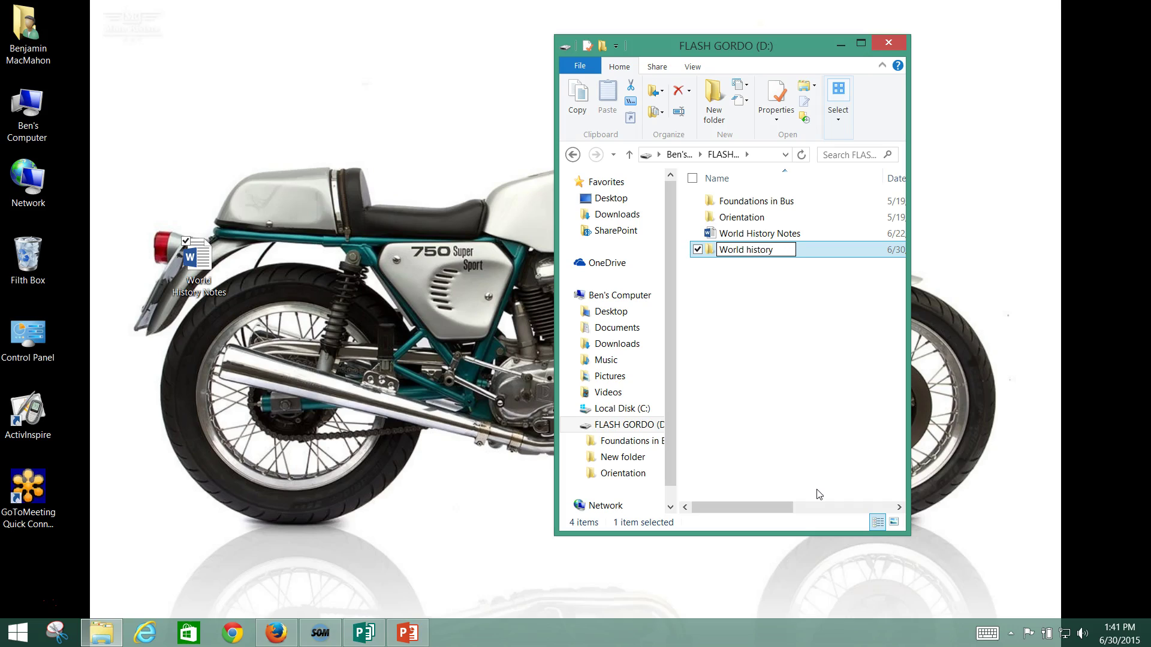
{"action": "key", "text": "Return"}
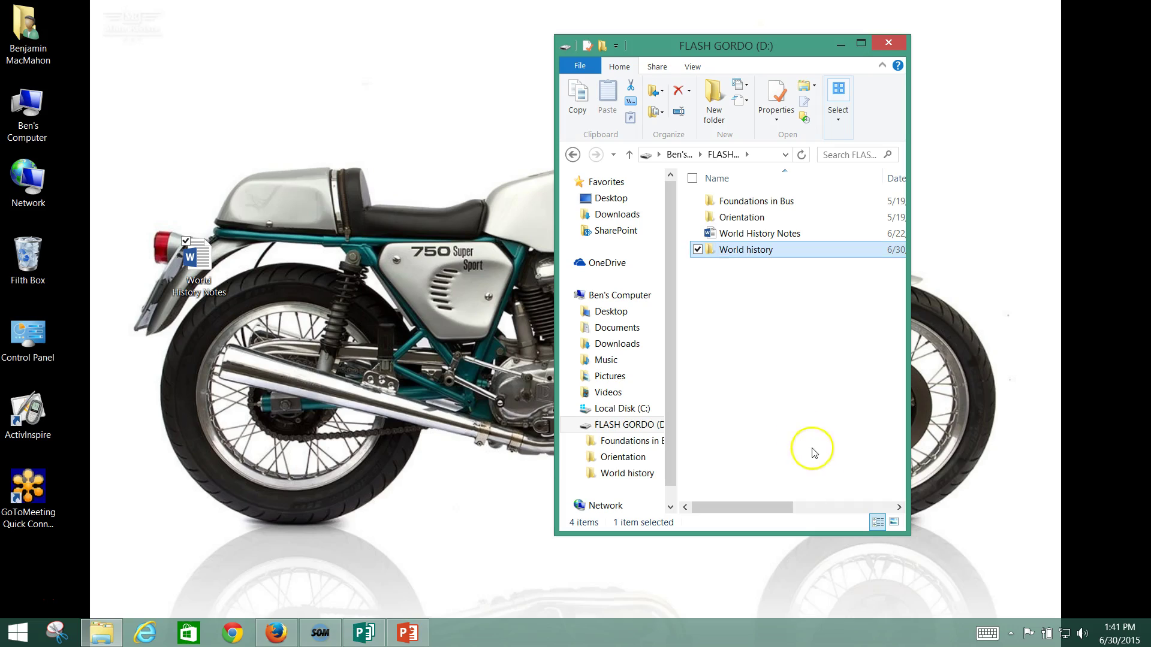
Step: Move the World History Notes document into the World history folder
{"action": "left_click", "coordinate": [741, 236]}
{"action": "left_click_drag", "start_coordinate": [742, 239], "coordinate": [737, 248]}
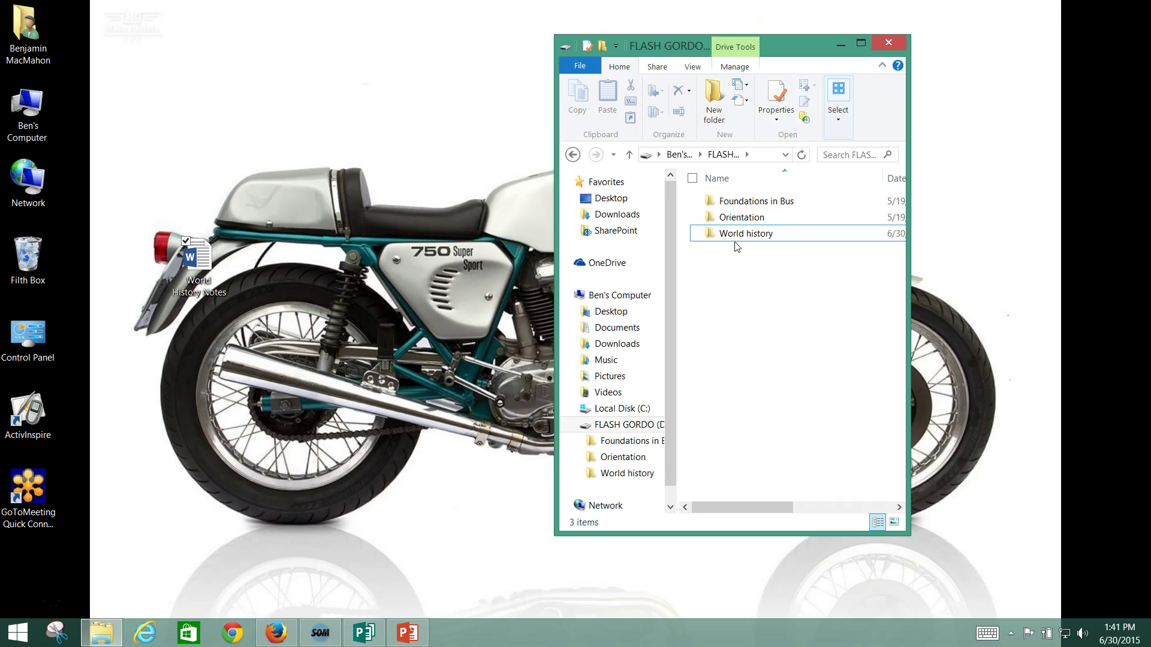
{"action": "left_click", "coordinate": [781, 276]}
Step: Launch Word 2013, start a blank document and type 'Typed my project'
{"action": "left_click", "coordinate": [15, 631]}
{"action": "left_click", "coordinate": [133, 390]}
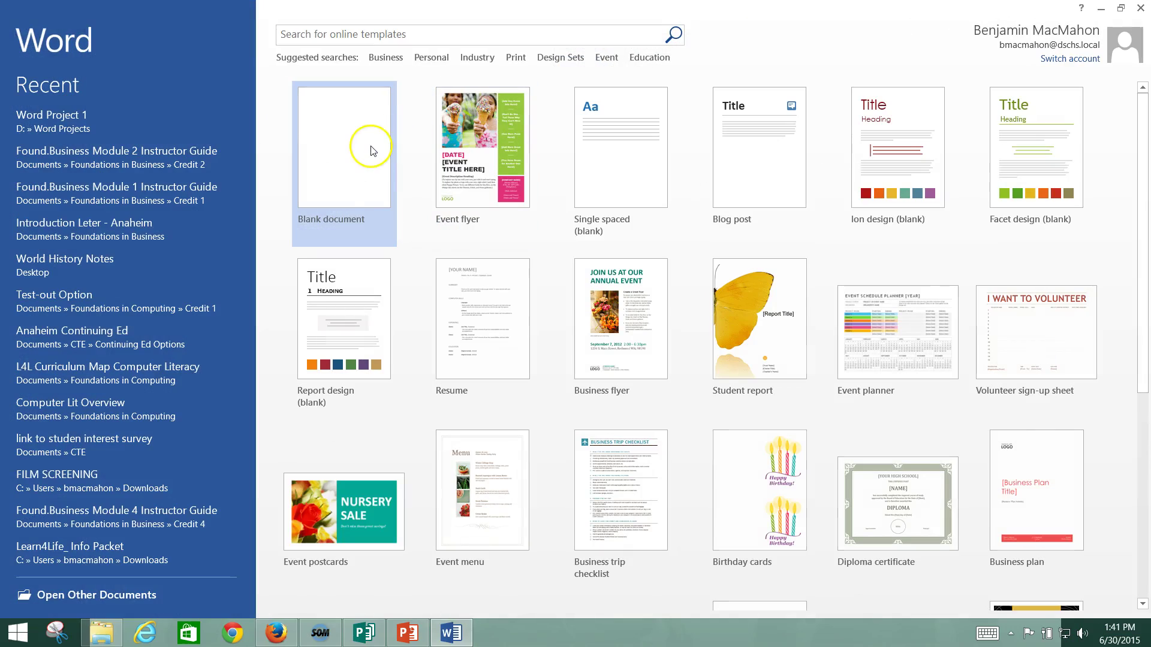
{"action": "left_click", "coordinate": [372, 150]}
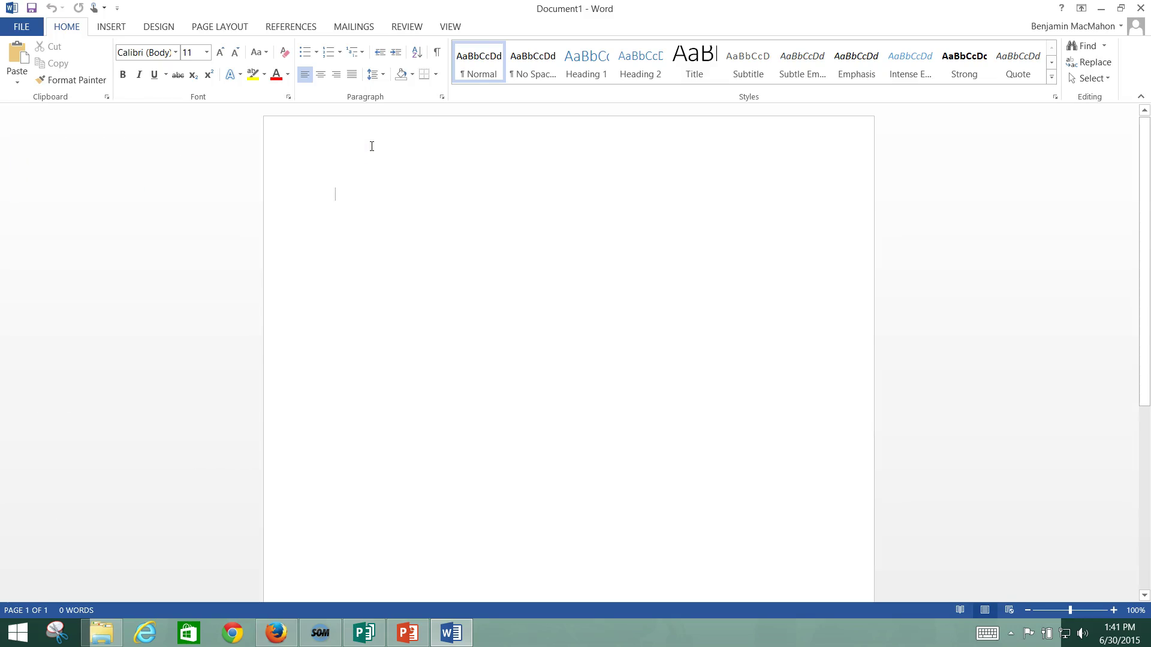
{"action": "type", "text": "Typed my pro"}
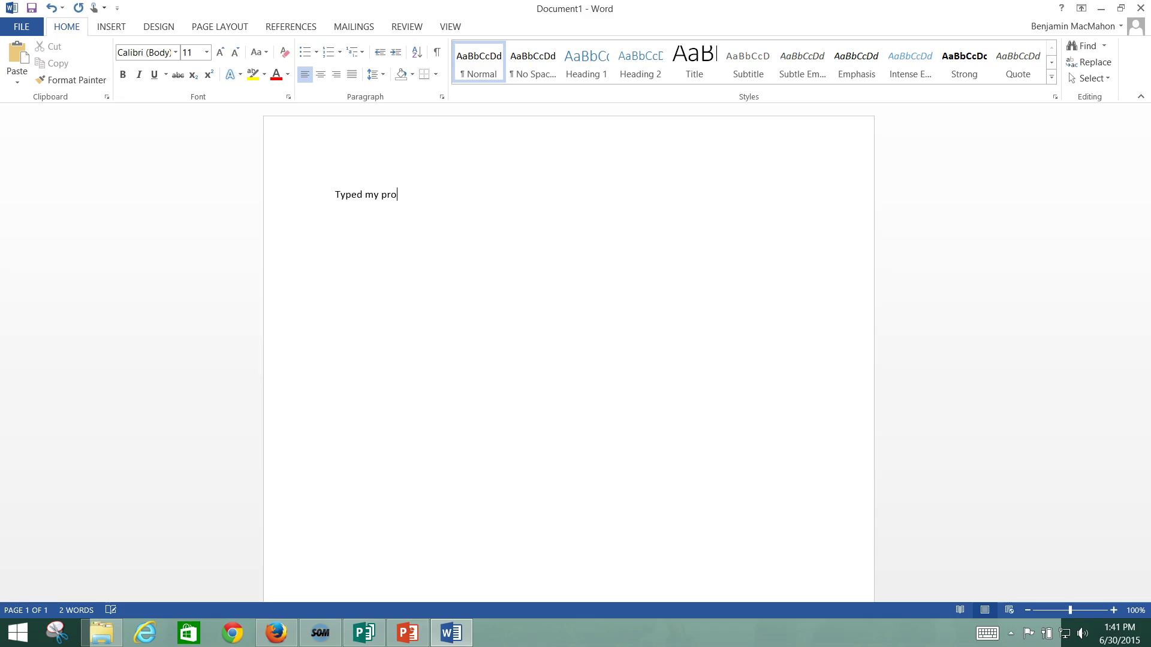
{"action": "type", "text": "ject"}
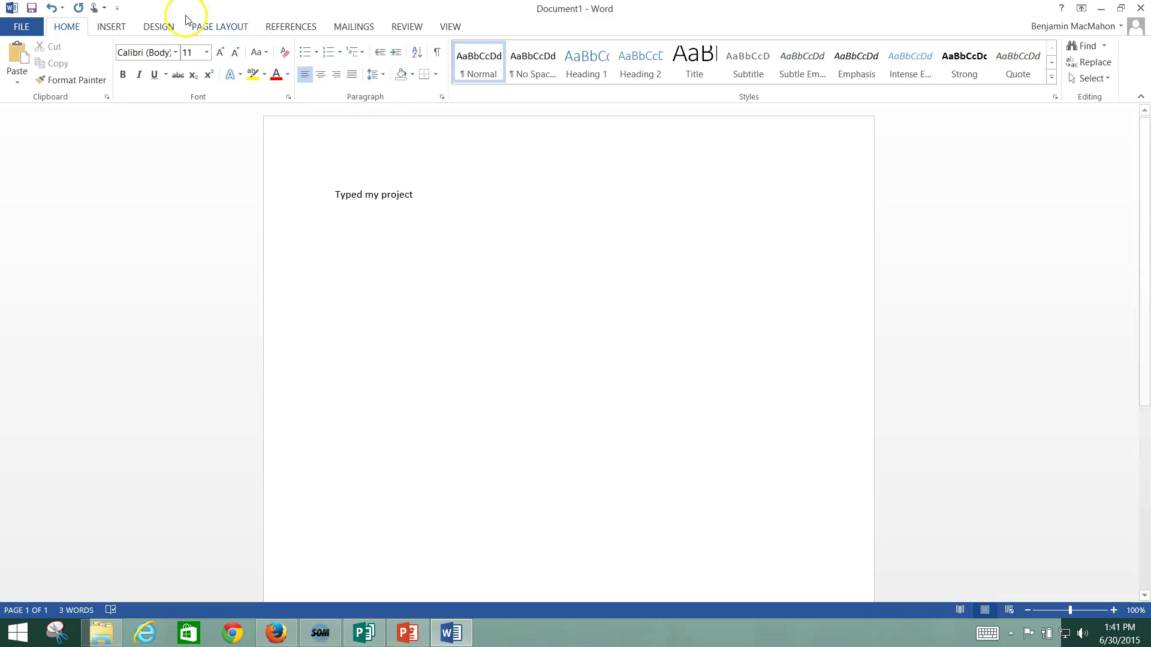
Step: Go to Save As and show this computer's recent folders and Browse
{"action": "left_click", "coordinate": [22, 26]}
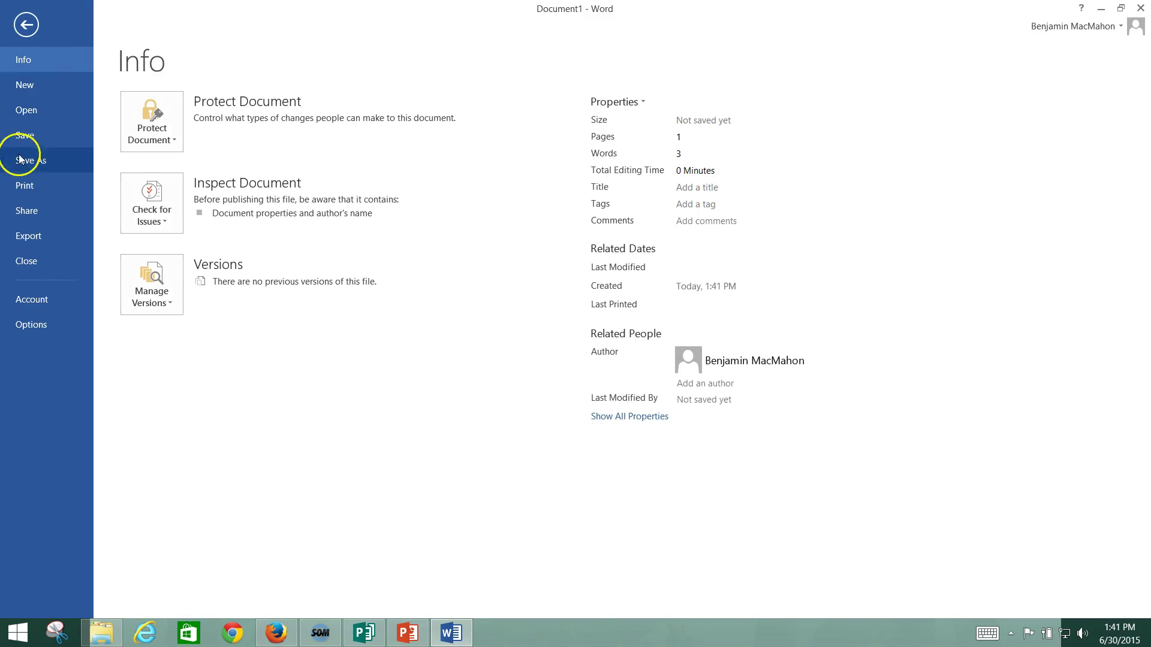
{"action": "left_click", "coordinate": [27, 161]}
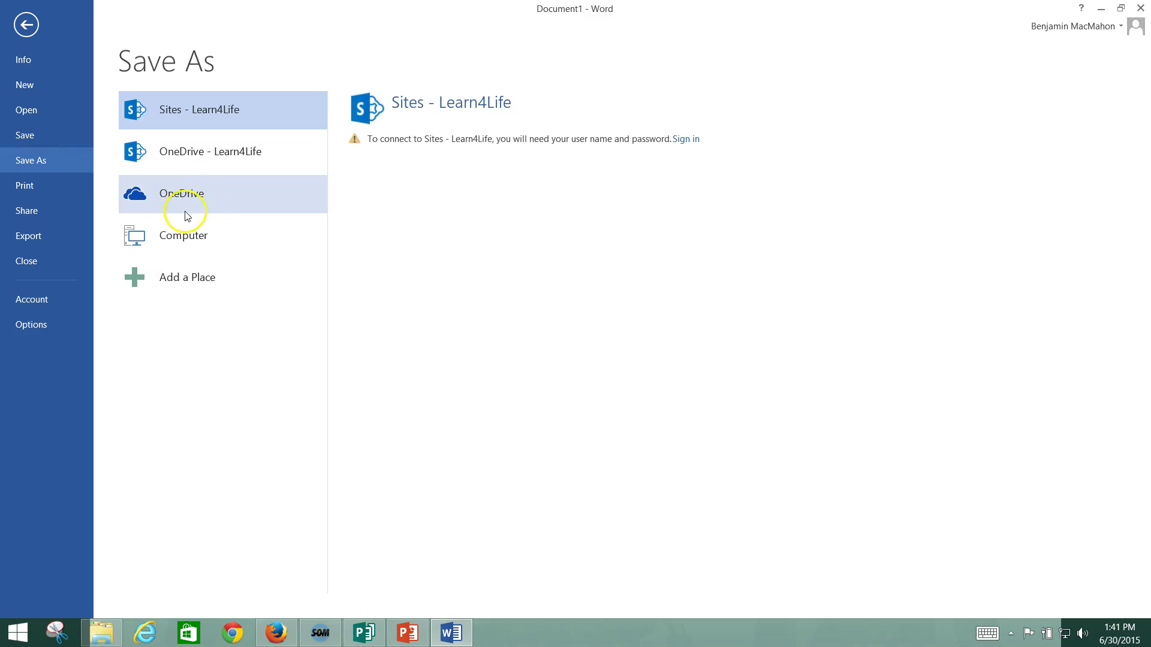
{"action": "left_click", "coordinate": [168, 239]}
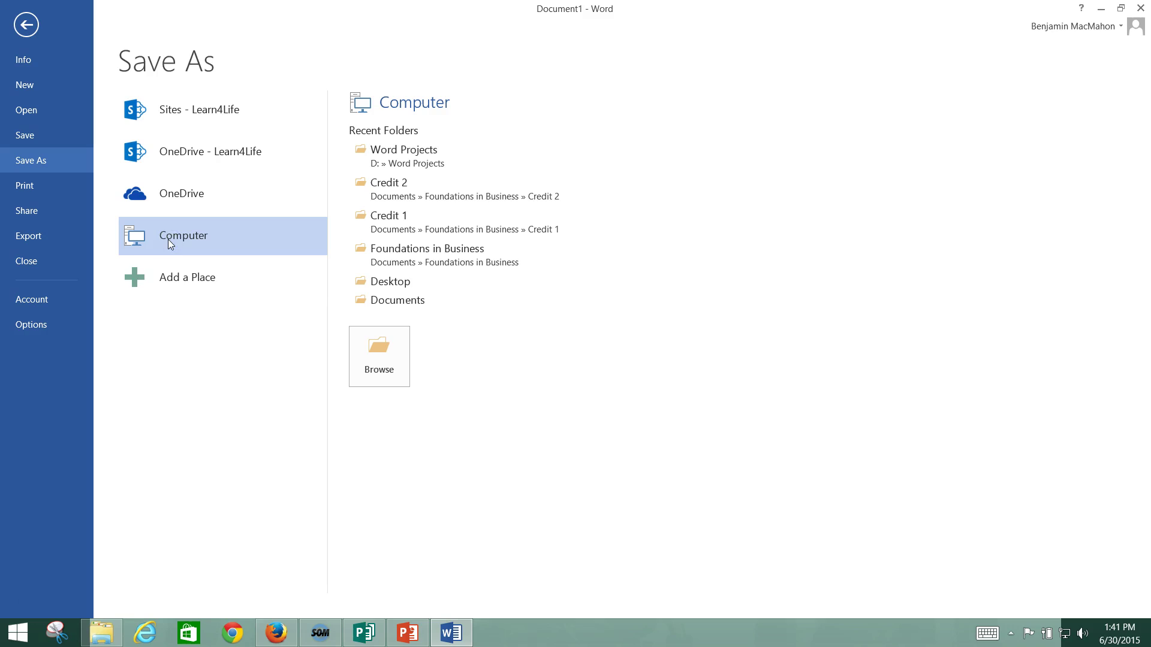
Step: Browse and choose the FLASH GORDO (D:) drive as the save location
{"action": "left_click", "coordinate": [384, 353]}
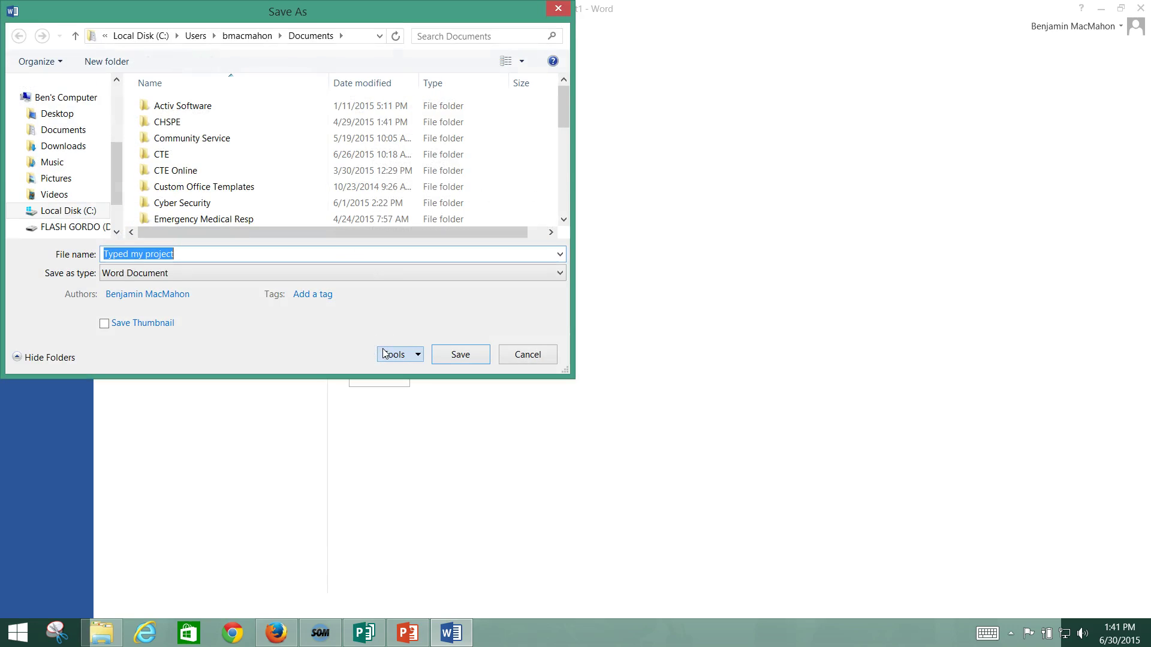
{"action": "scroll", "coordinate": [116, 179], "scroll_direction": "down", "scroll_amount": 1}
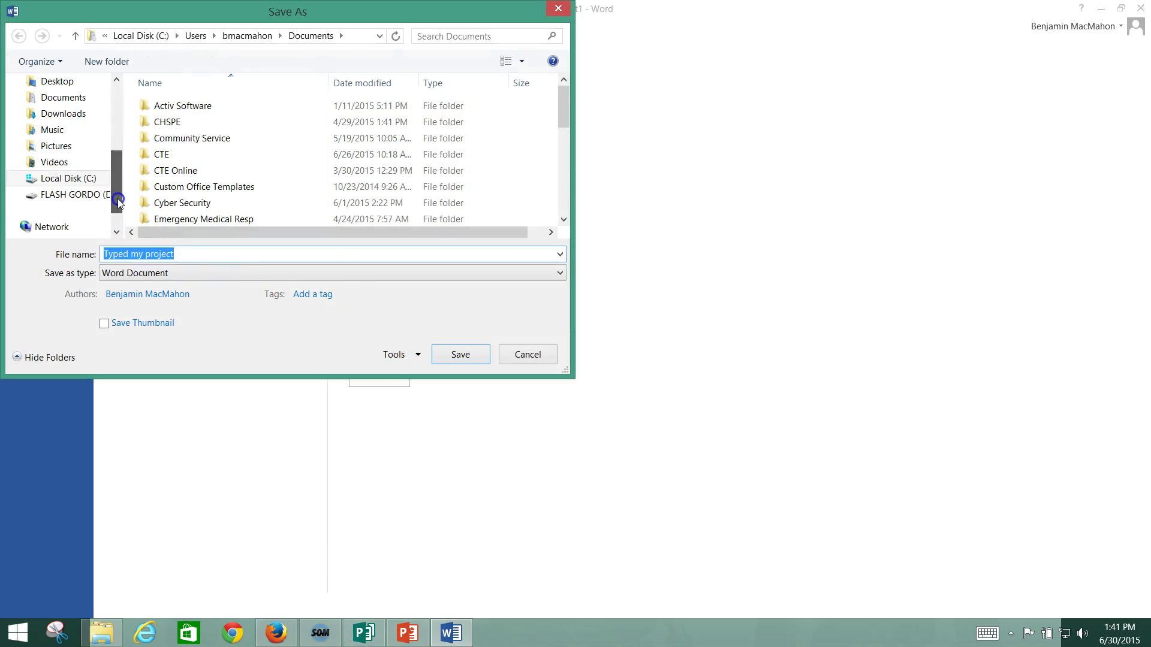
{"action": "scroll", "coordinate": [90, 192], "scroll_direction": "up", "scroll_amount": 1}
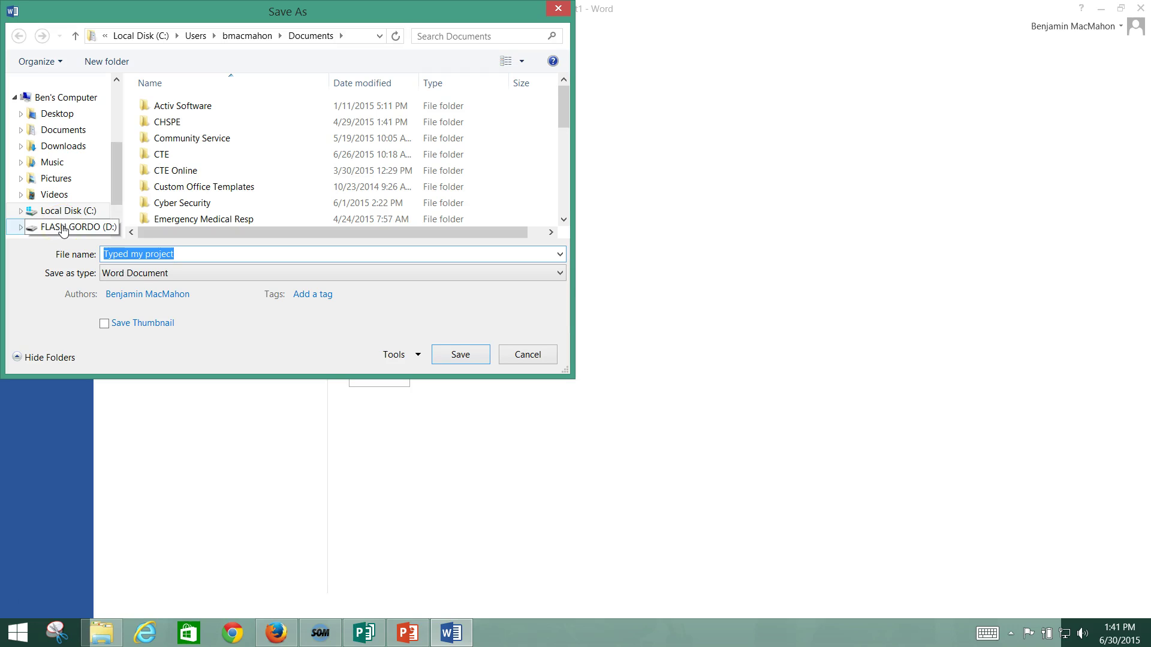
{"action": "left_click", "coordinate": [145, 260]}
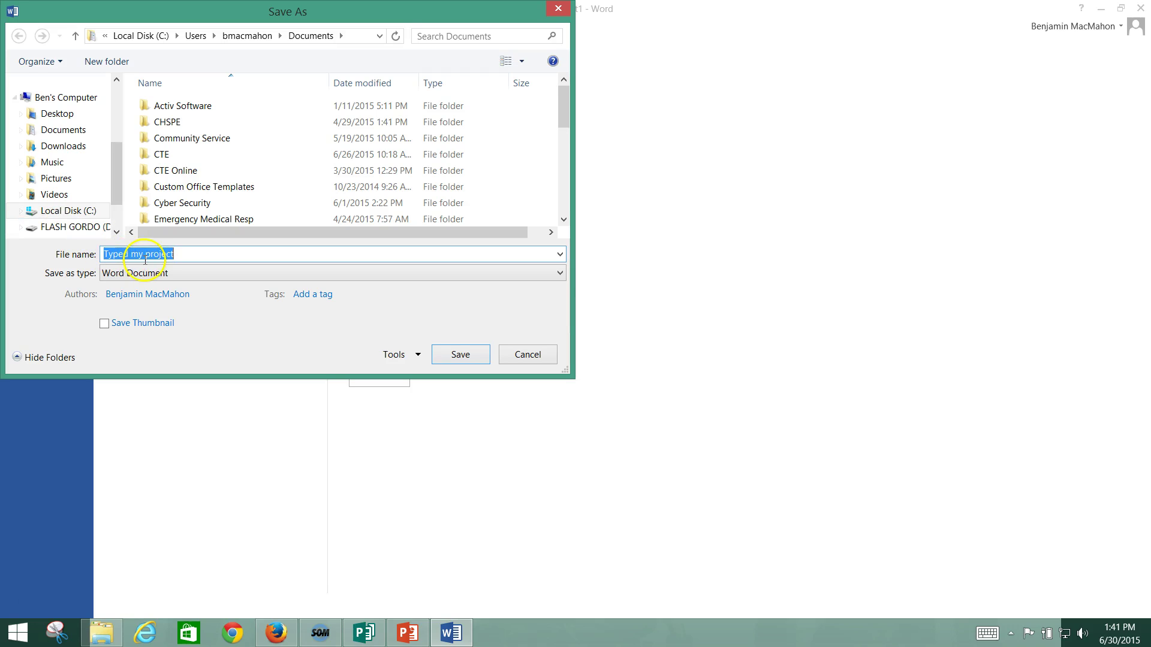
{"action": "left_click", "coordinate": [57, 227]}
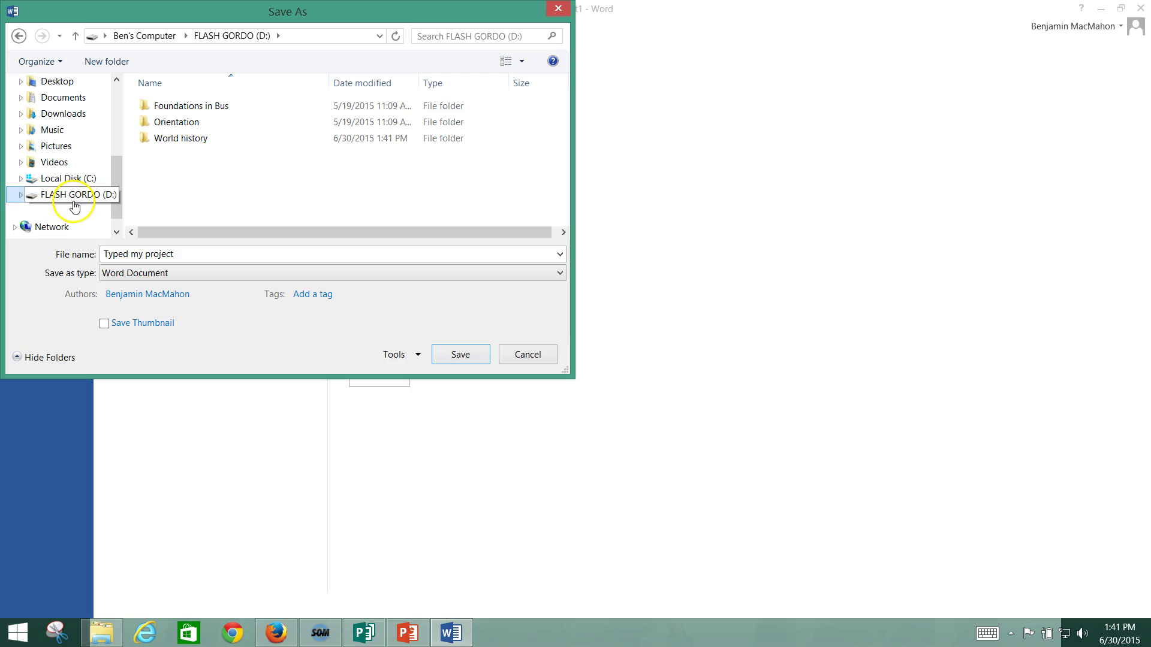
Step: Replace the file name, starting to type 'Word Project 1'
{"action": "left_click", "coordinate": [188, 254]}
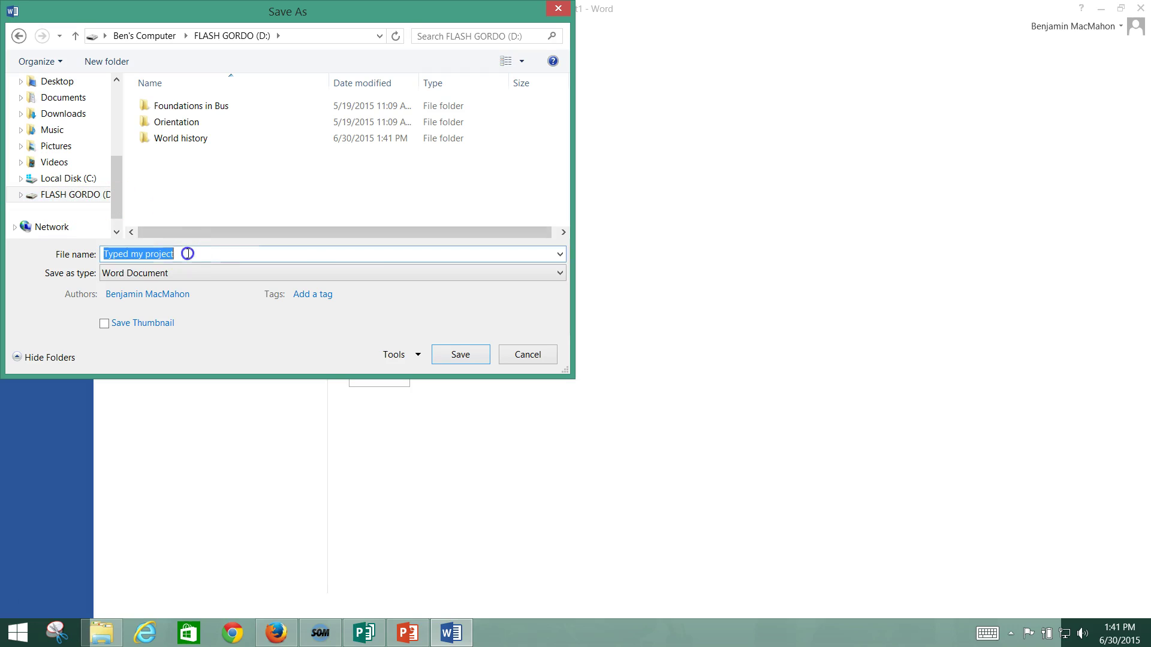
{"action": "key", "text": "BackSpace"}
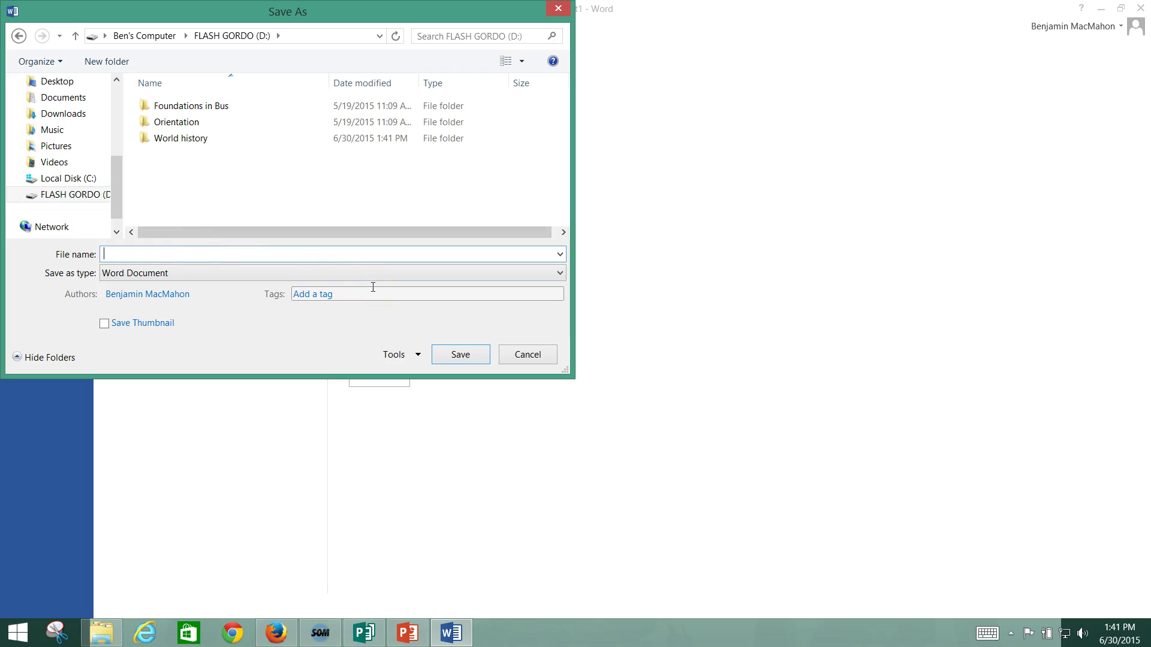
{"action": "type", "text": "Wor"}
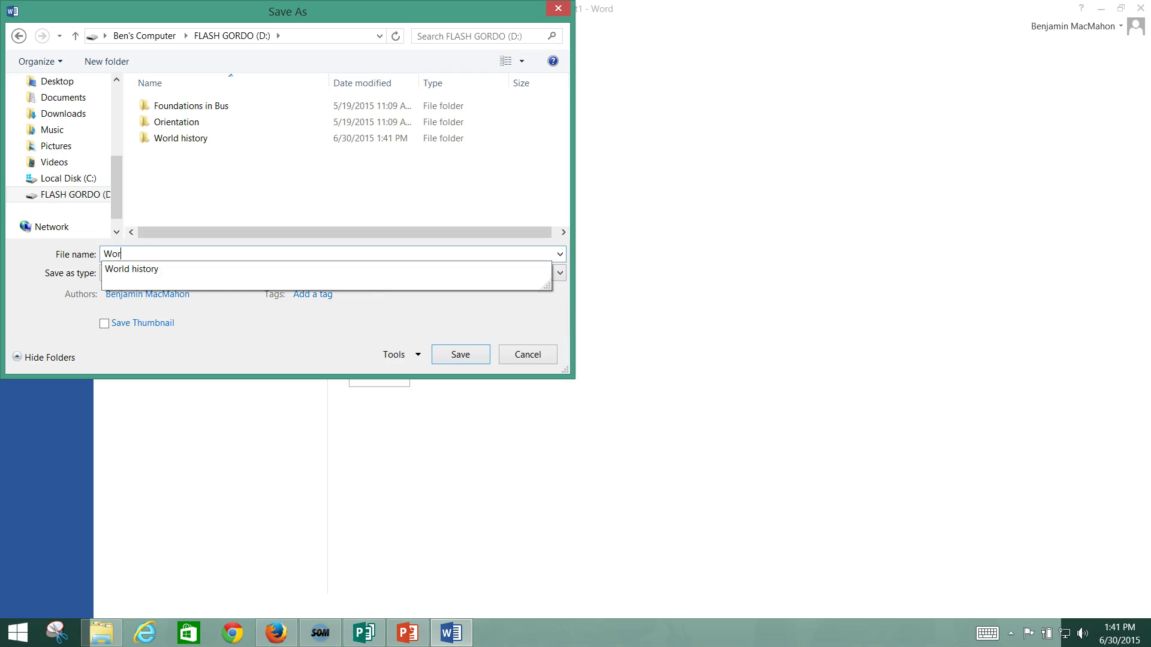
{"action": "type", "text": "d Project 1"}
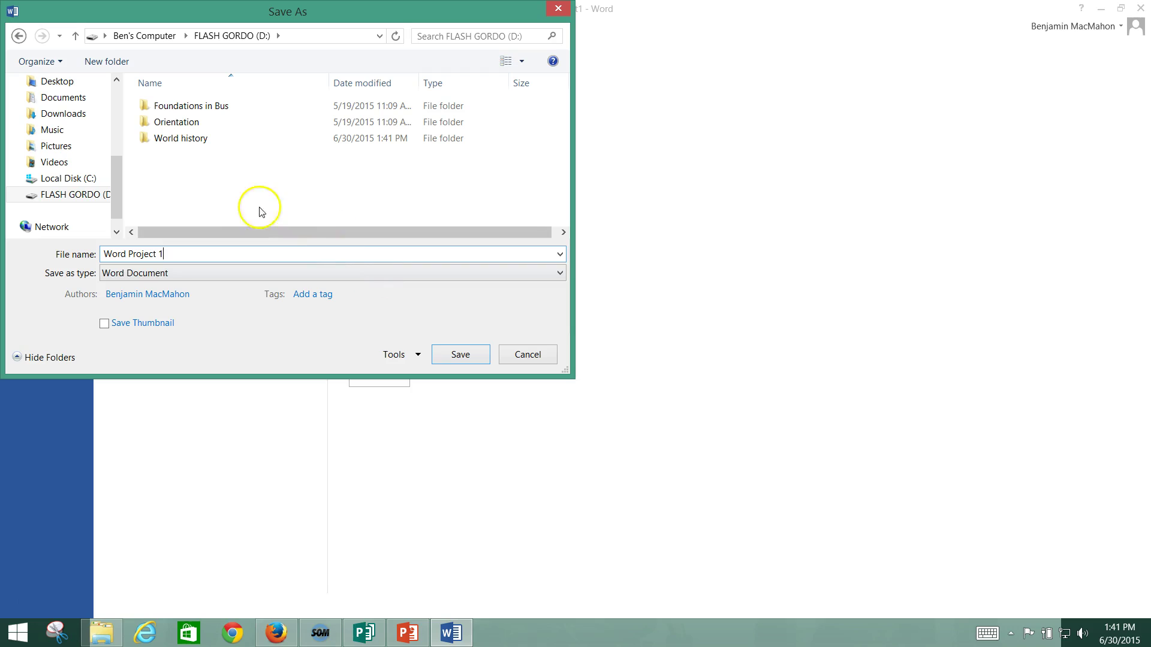
Step: Create a 'Word Projects' folder on FLASH GORDO (D:) and open it as the save destination
{"action": "left_click", "coordinate": [180, 172]}
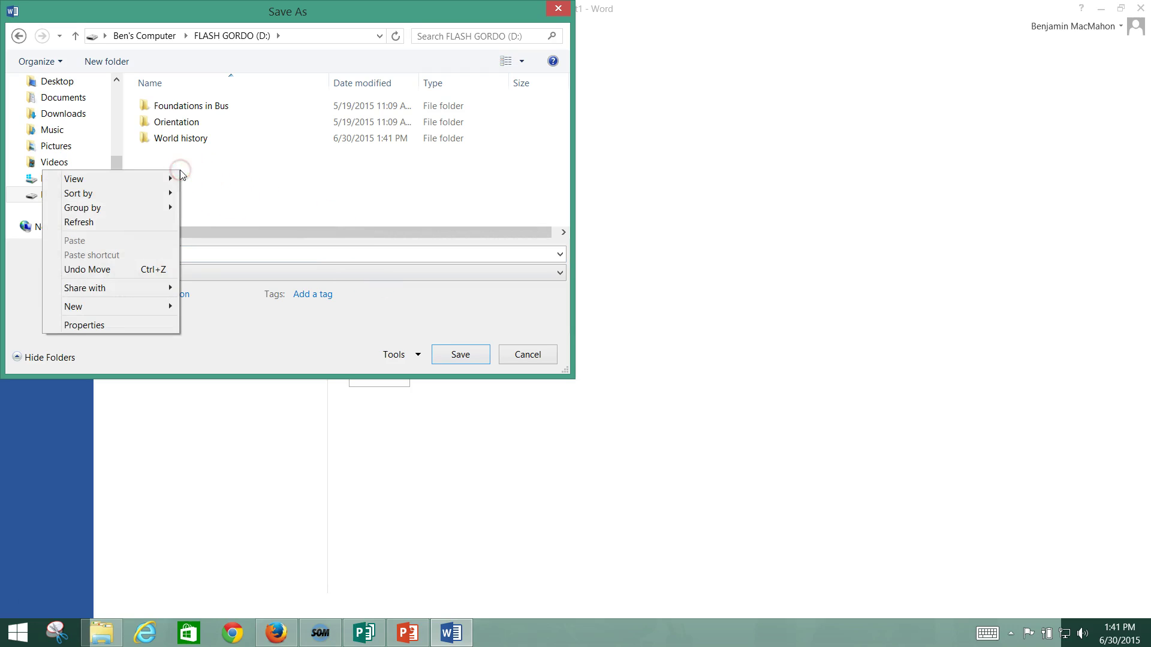
{"action": "mouse_move", "coordinate": [133, 306]}
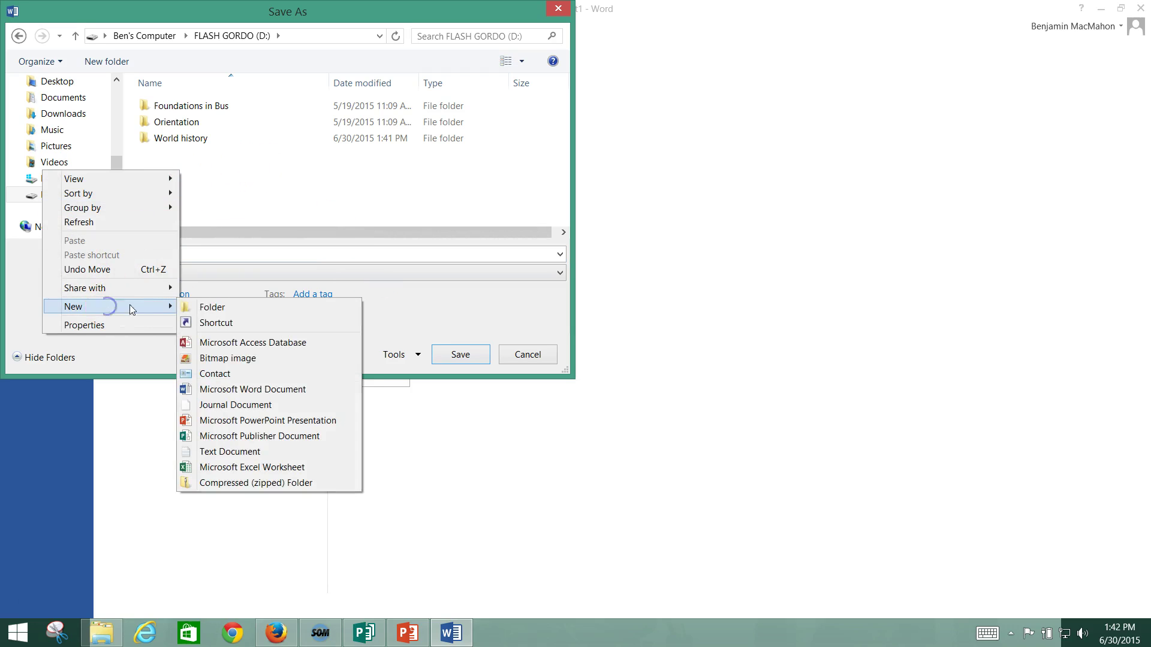
{"action": "left_click", "coordinate": [183, 305]}
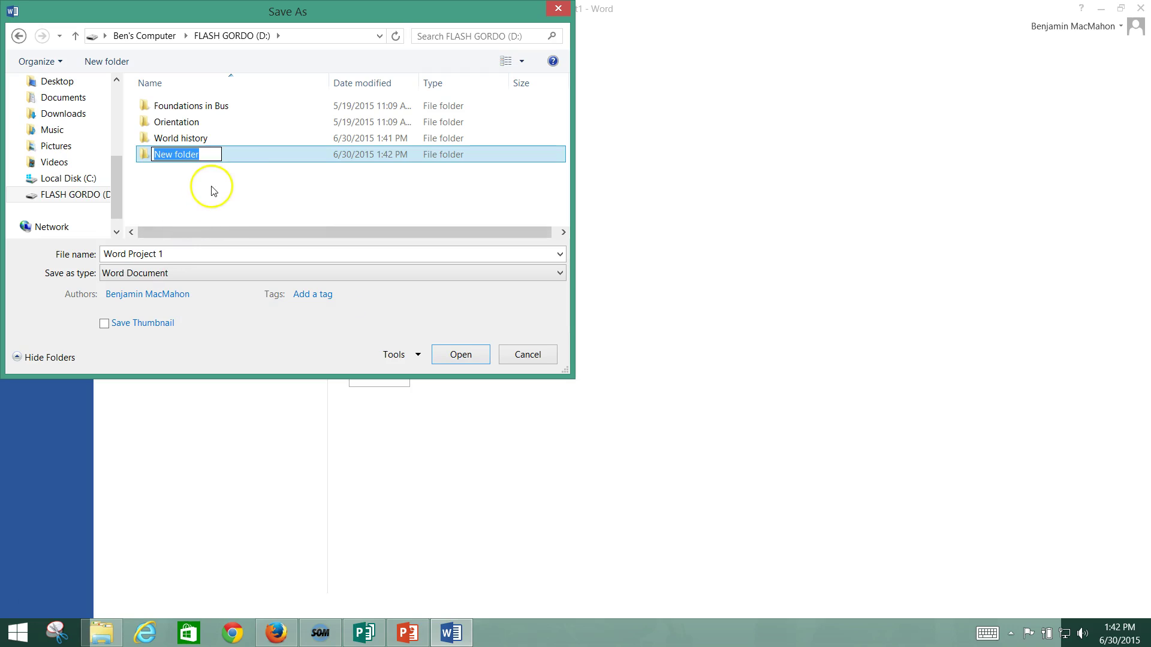
{"action": "key", "text": "BackSpace"}
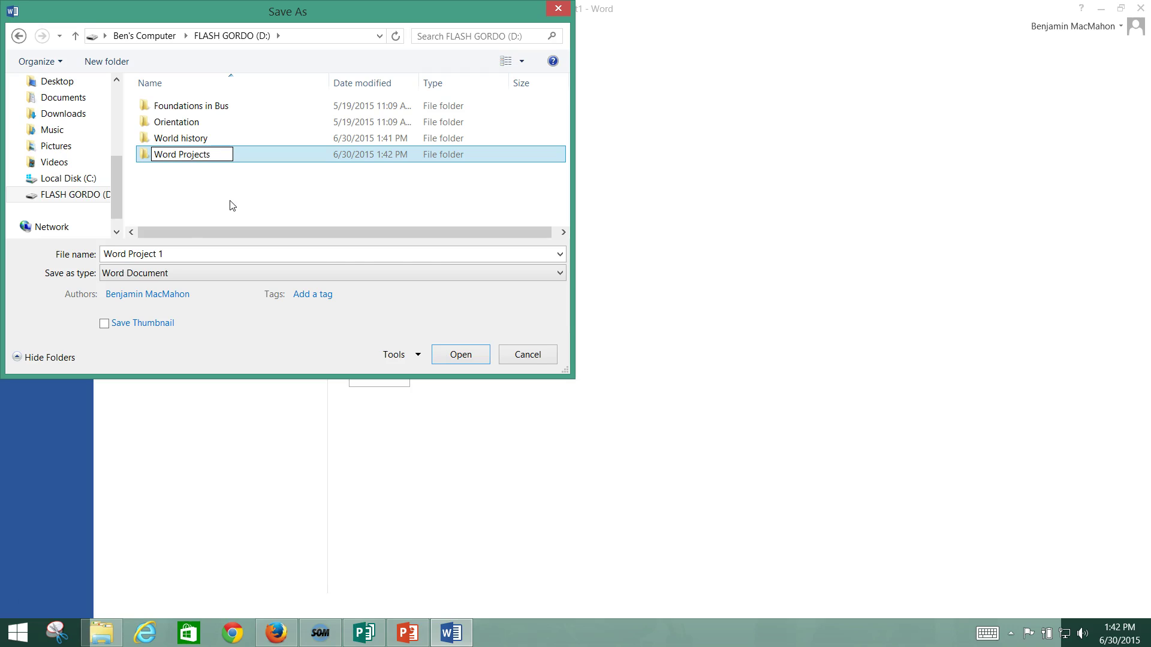
{"action": "left_click", "coordinate": [310, 194]}
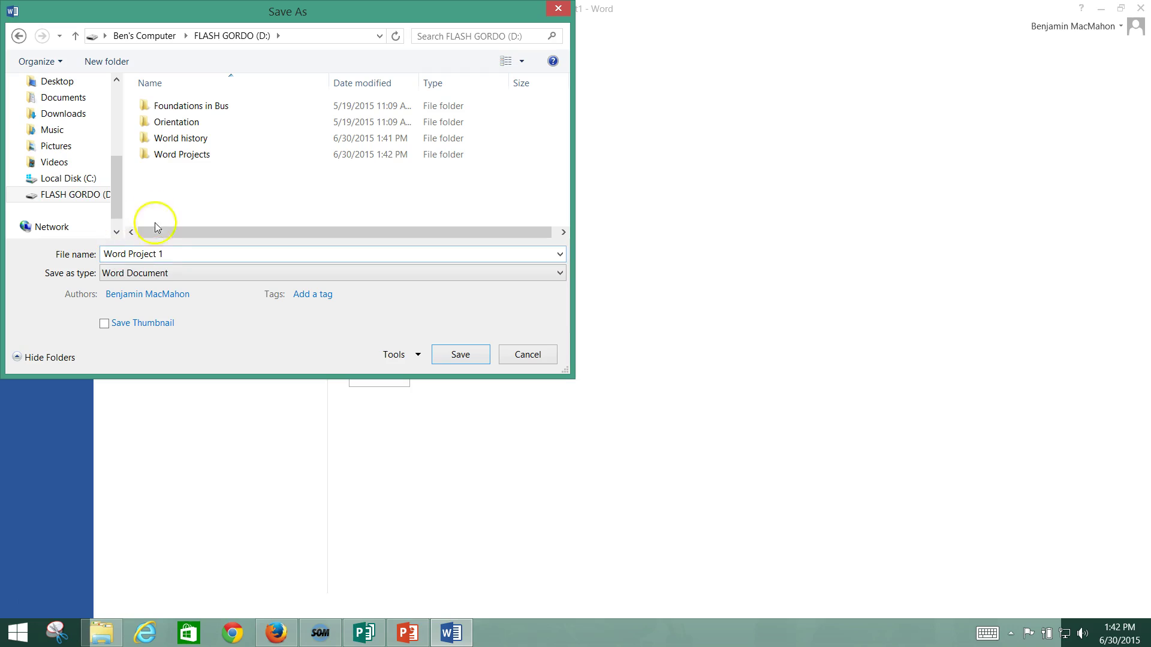
{"action": "double_click", "coordinate": [161, 154]}
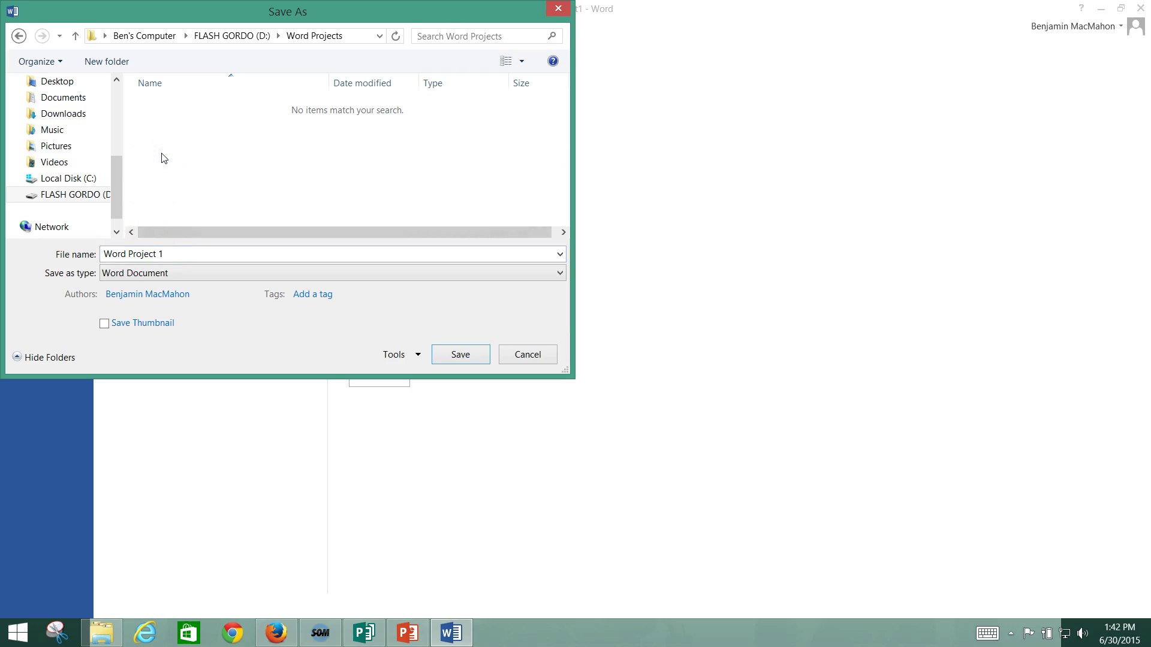
Step: Save the document as Word Project 1 and close Word
{"action": "left_click", "coordinate": [462, 356]}
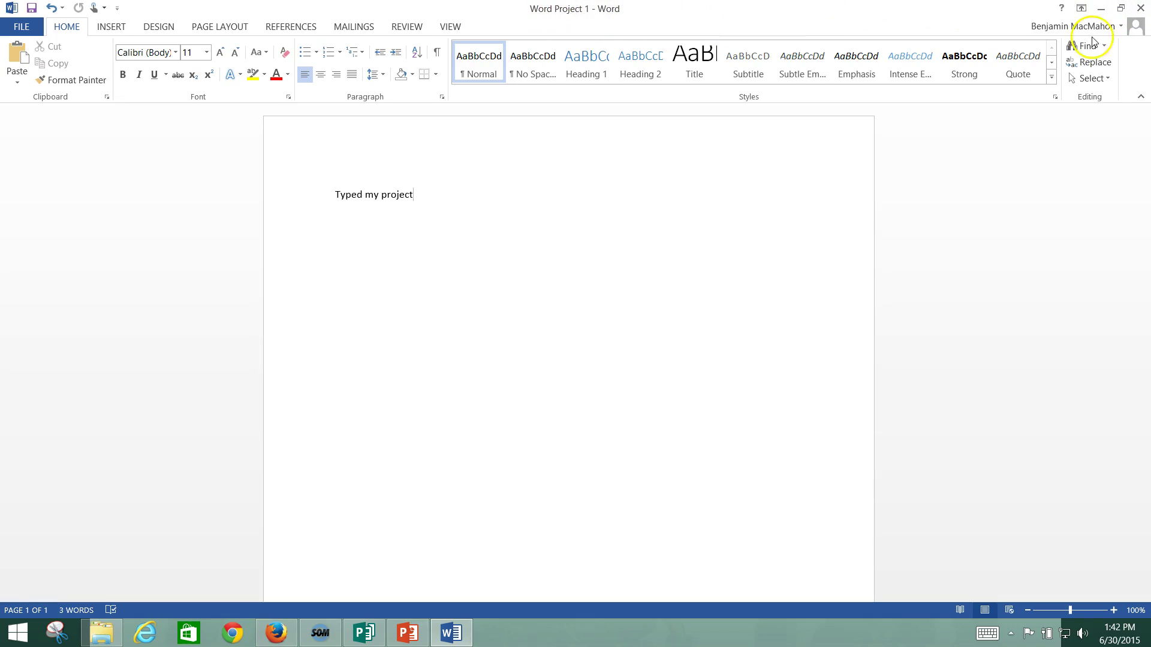
{"action": "left_click", "coordinate": [1141, 8]}
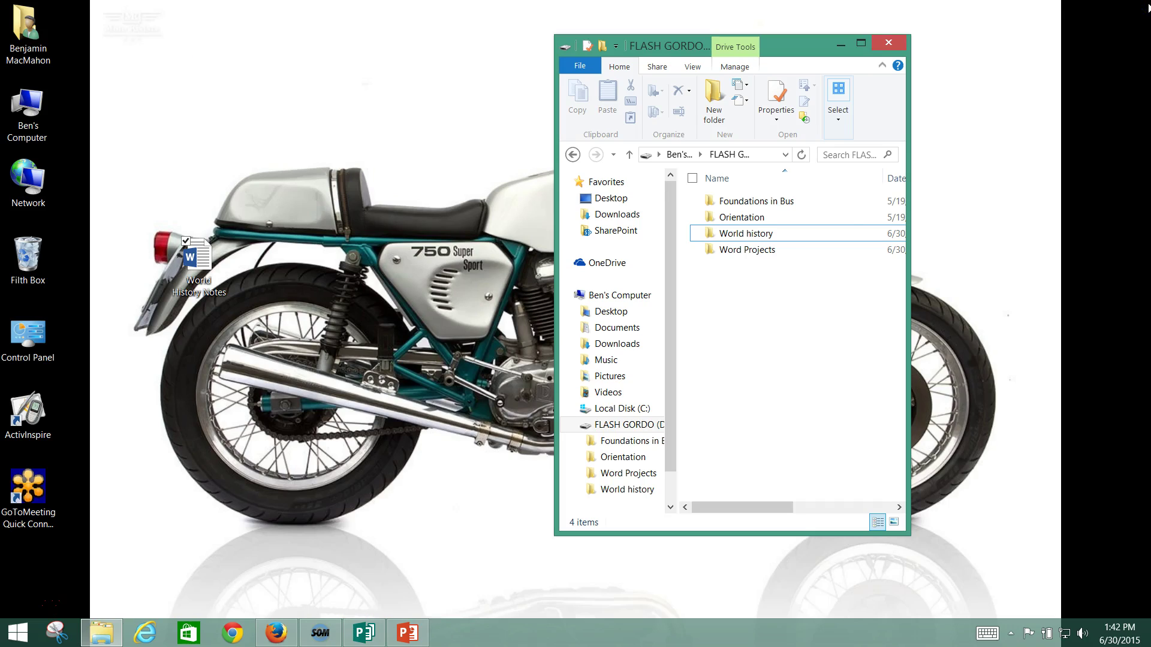
Step: Reopen File Explorer, verify Word Project 1 in FLASH GORDO's Word Projects folder, then close it
{"action": "left_click", "coordinate": [889, 43]}
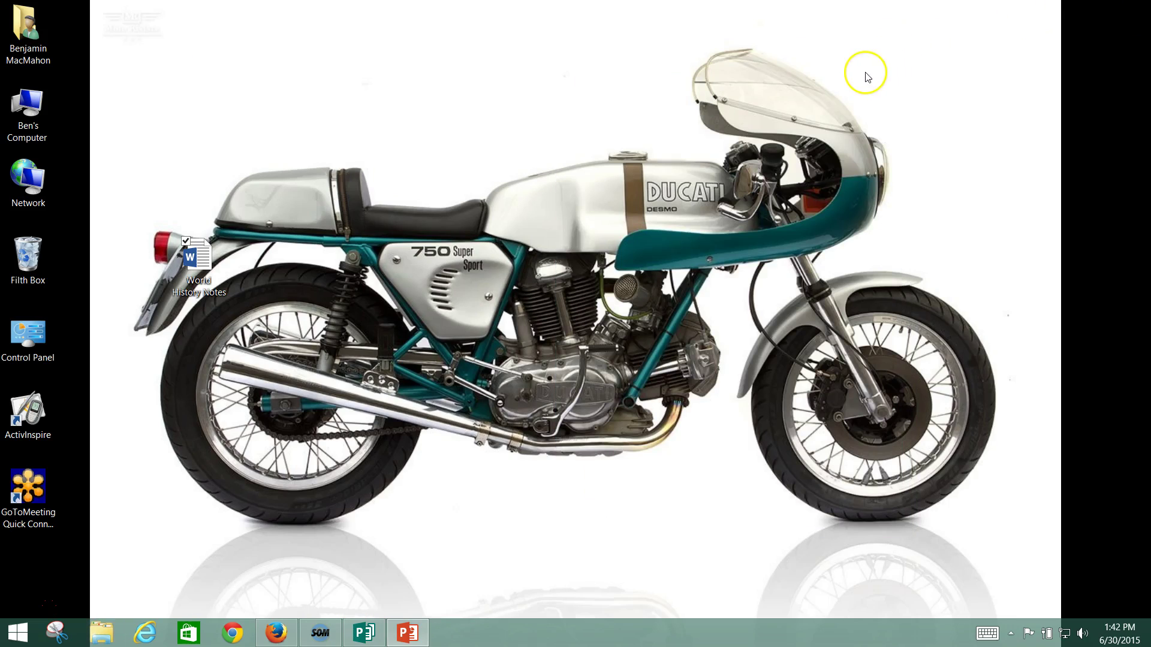
{"action": "left_click", "coordinate": [100, 632]}
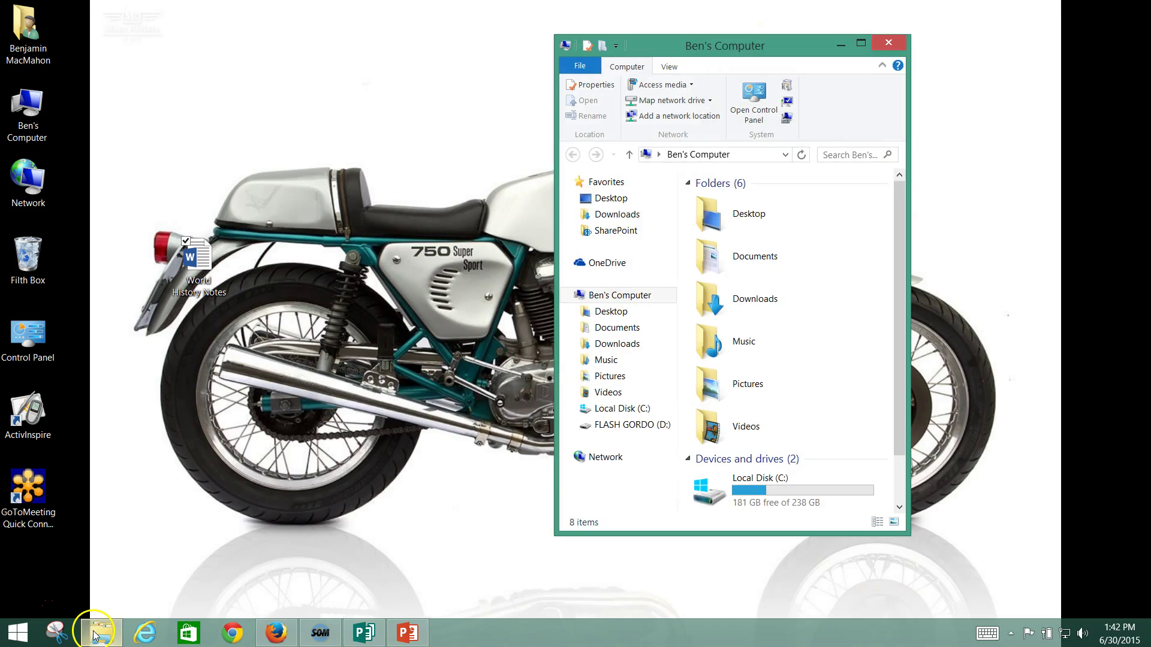
{"action": "left_click", "coordinate": [620, 424]}
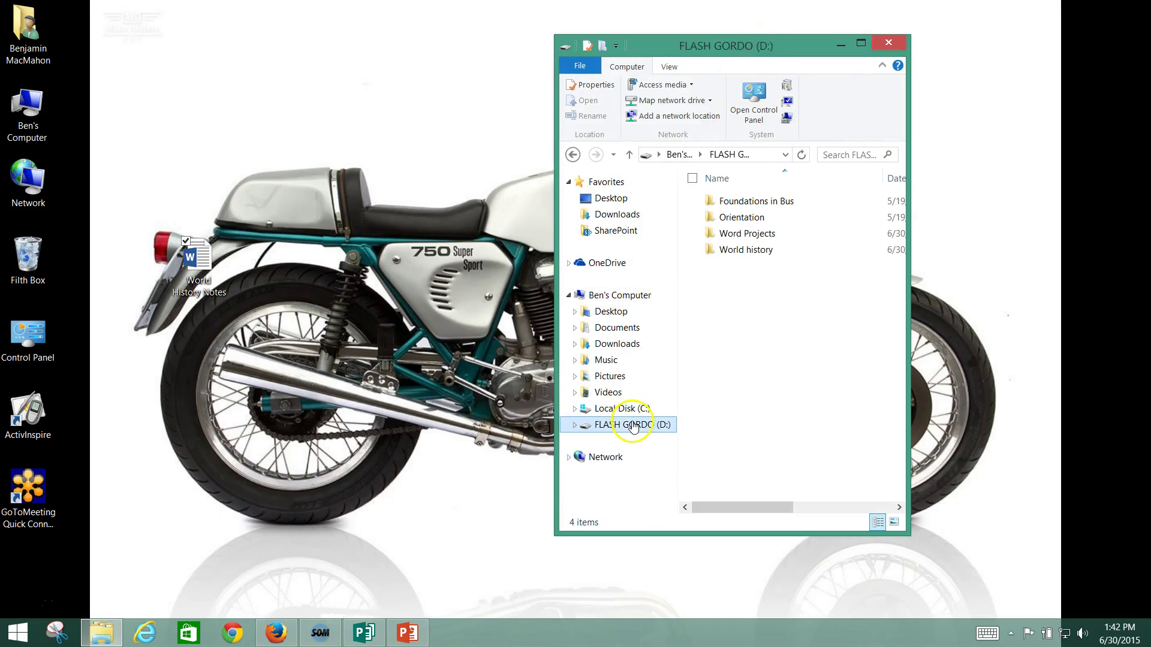
{"action": "double_click", "coordinate": [744, 233]}
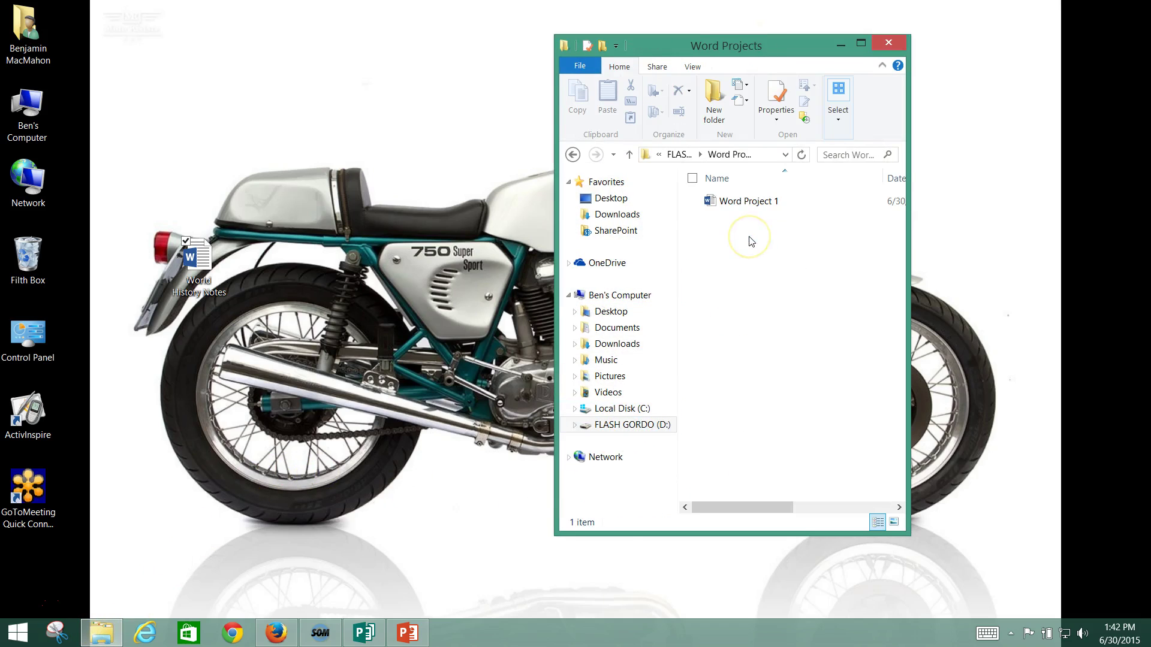
{"action": "left_click", "coordinate": [888, 44]}
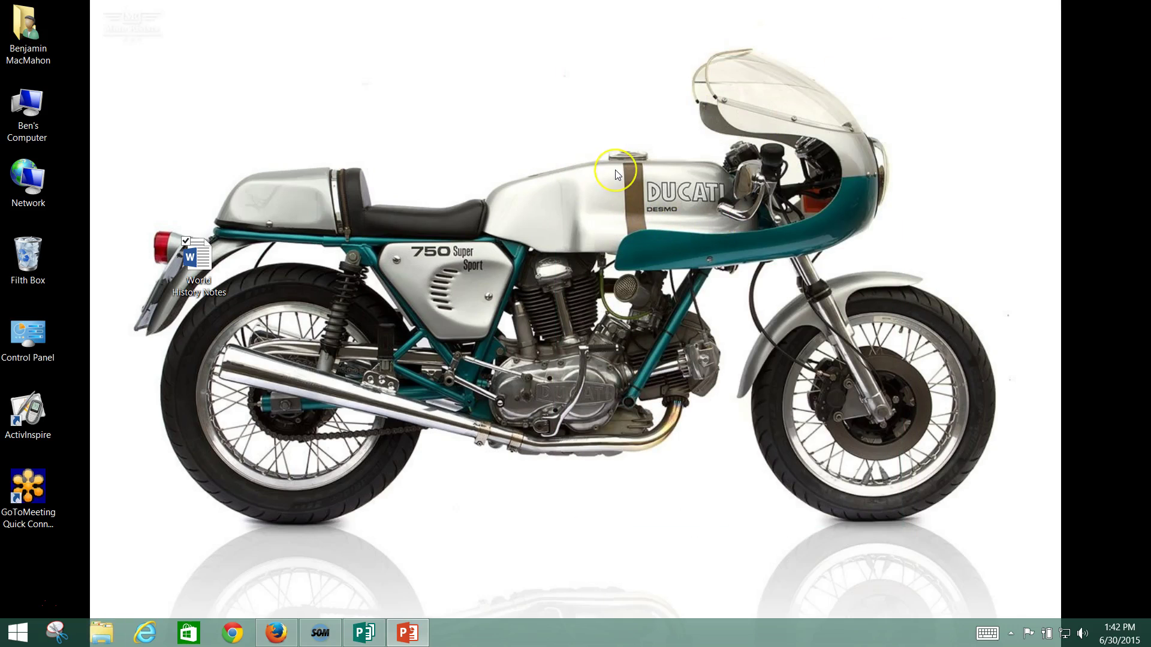